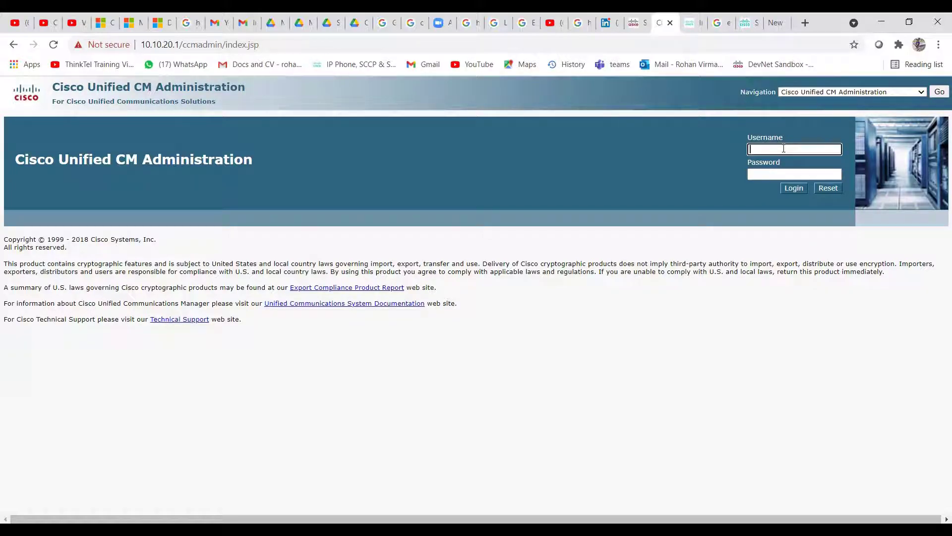
Attempt a login with the administrator username and password; the attempt fails
type("administrator")
key("Tab")
type("•••••••••")
key("Return")
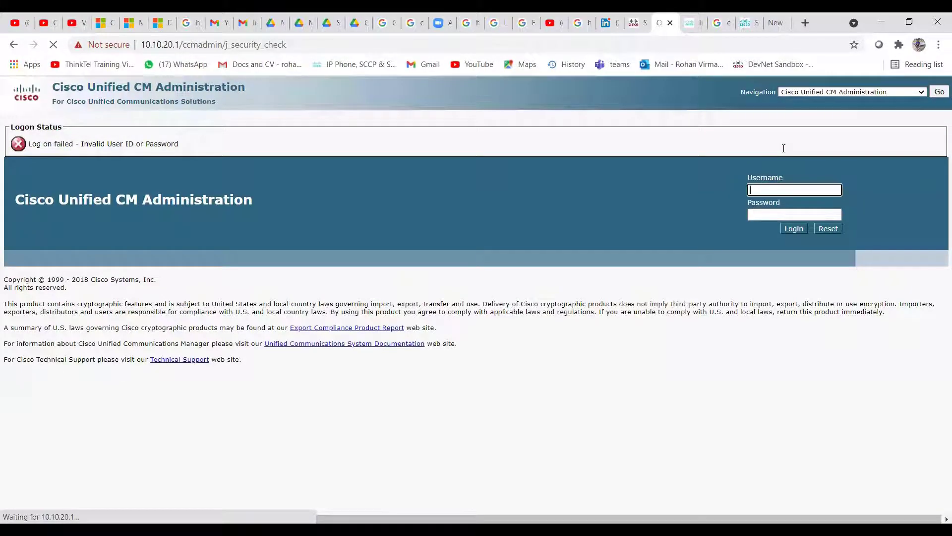
Re-enter the administrator credentials, correcting the mistyped password, and log in
type("administrator")
key("Tab")
type("•••••")
key("BackSpace")
key("BackSpace")
key("BackSpace")
type("•••••")
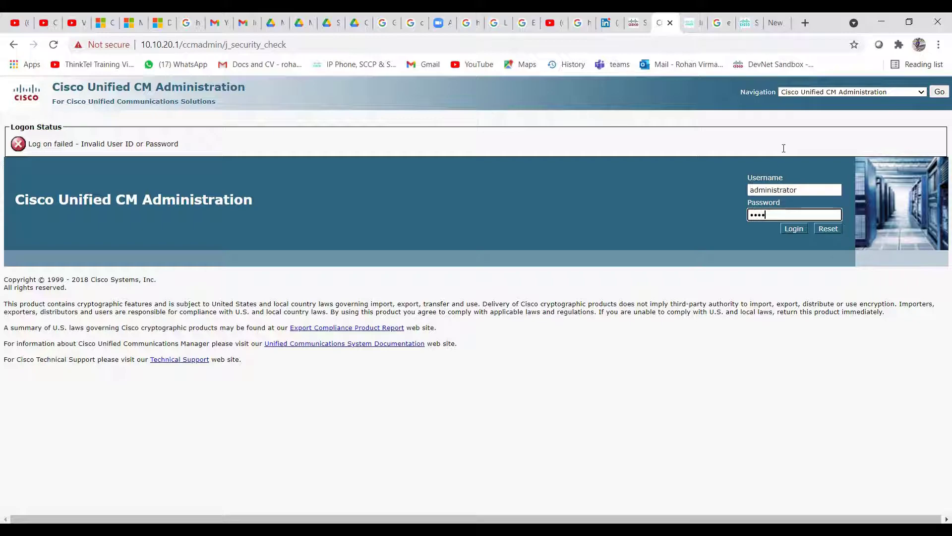
type("•")
key("Return")
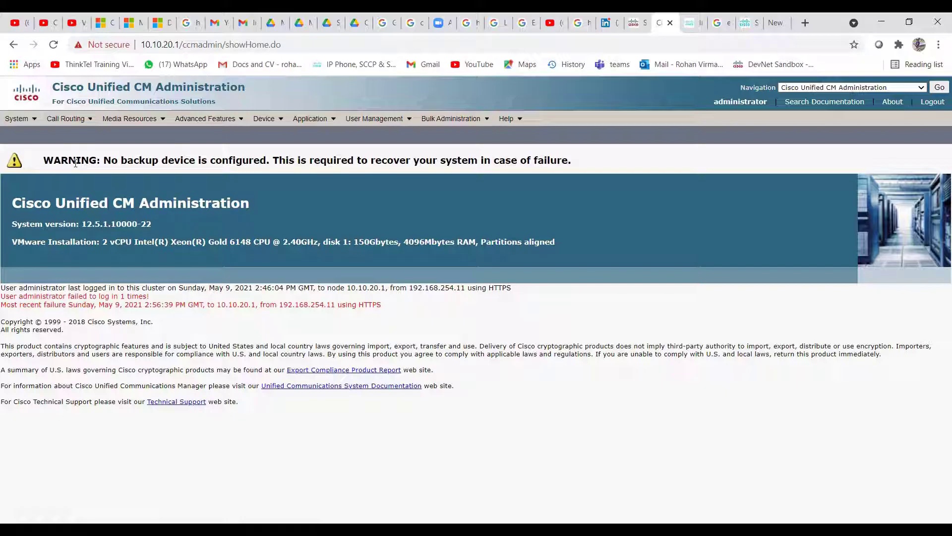
Go to Call Routing > Class of Control > Calling Search Space and add a new one
left_click(69, 119)
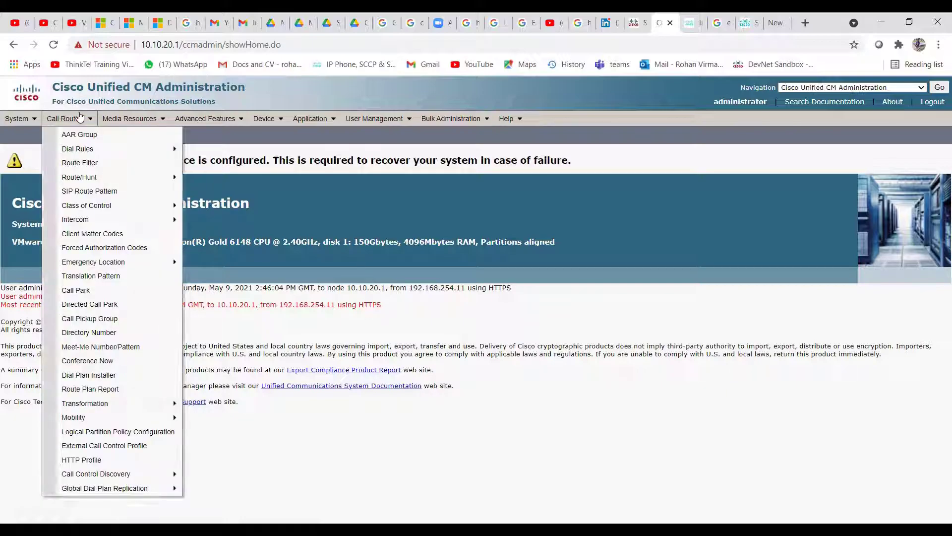
mouse_move(99, 208)
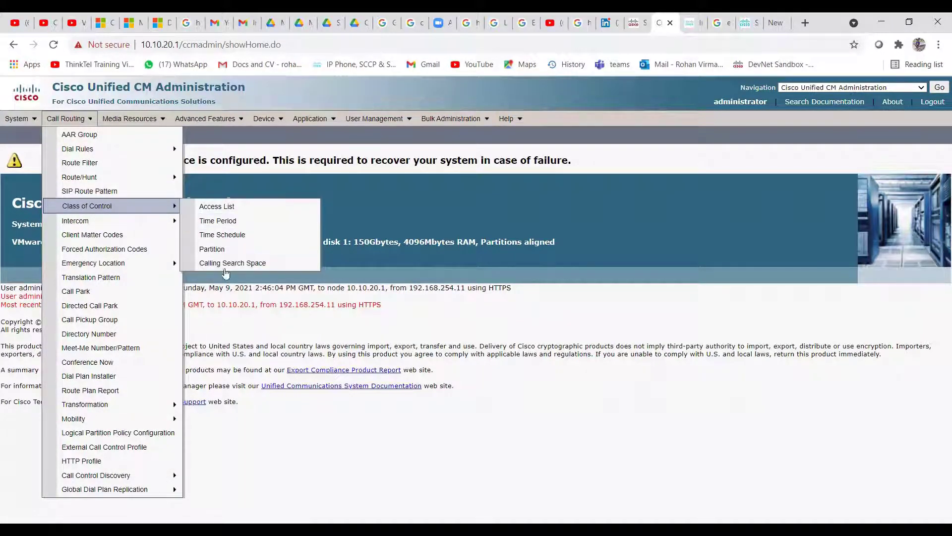
left_click(215, 265)
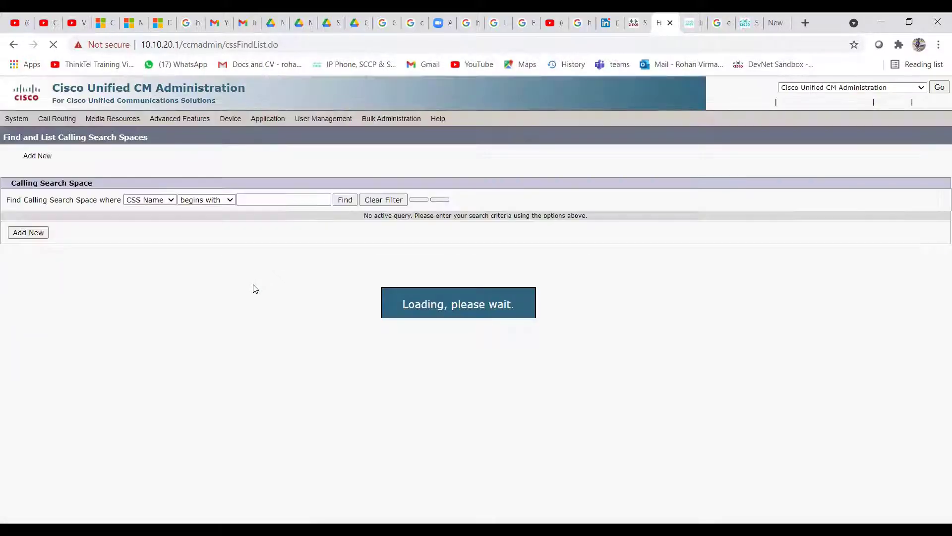
left_click(24, 235)
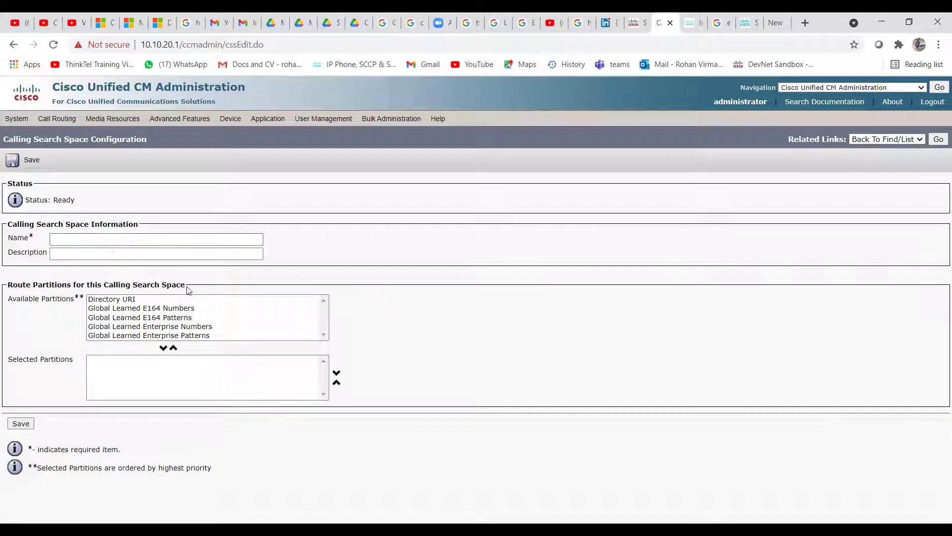
Enter the name 'Local CSS' and the description 'Local'
left_click(101, 237)
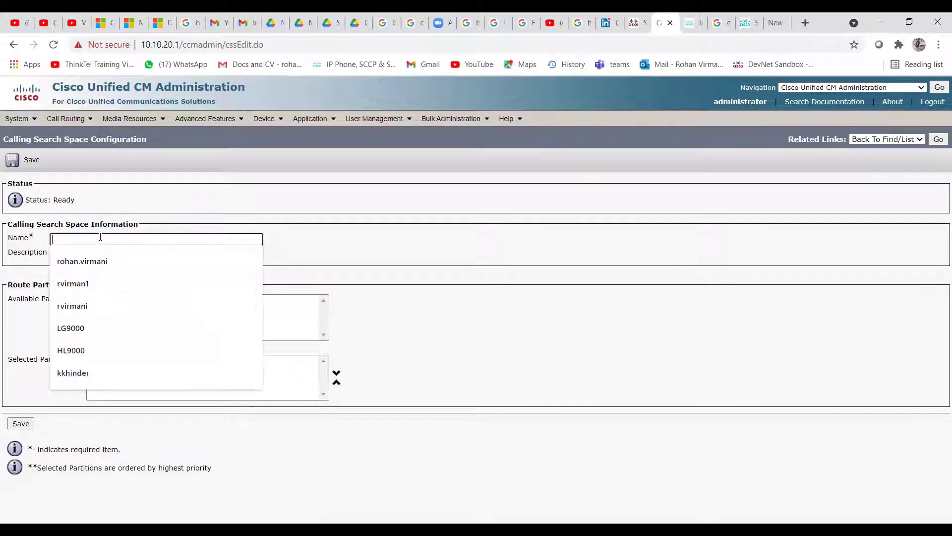
type("Test")
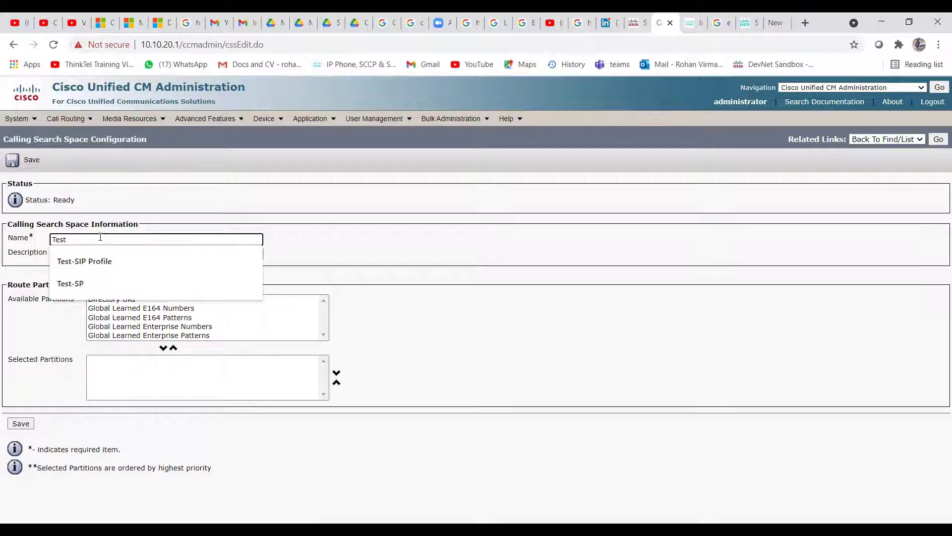
key("BackSpace")
key("BackSpace")
type("Local CSS")
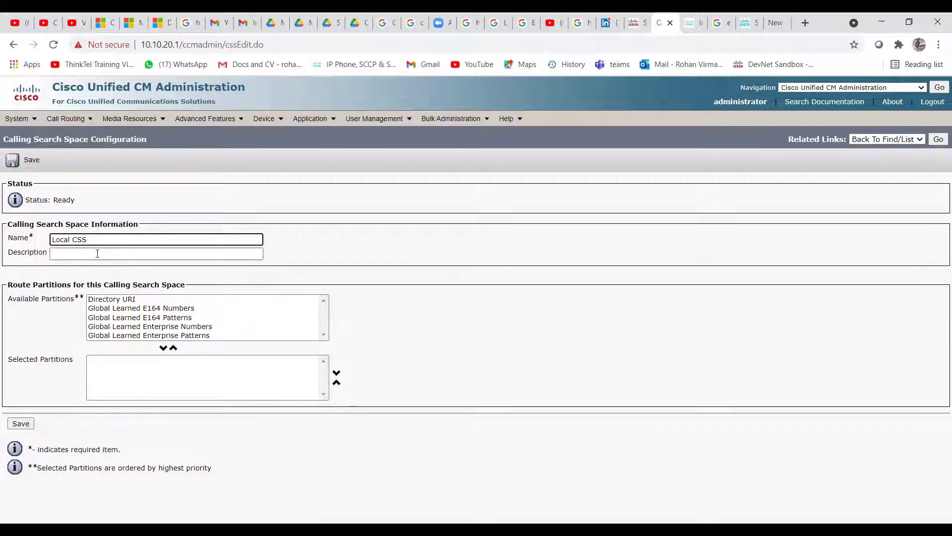
left_click(97, 253)
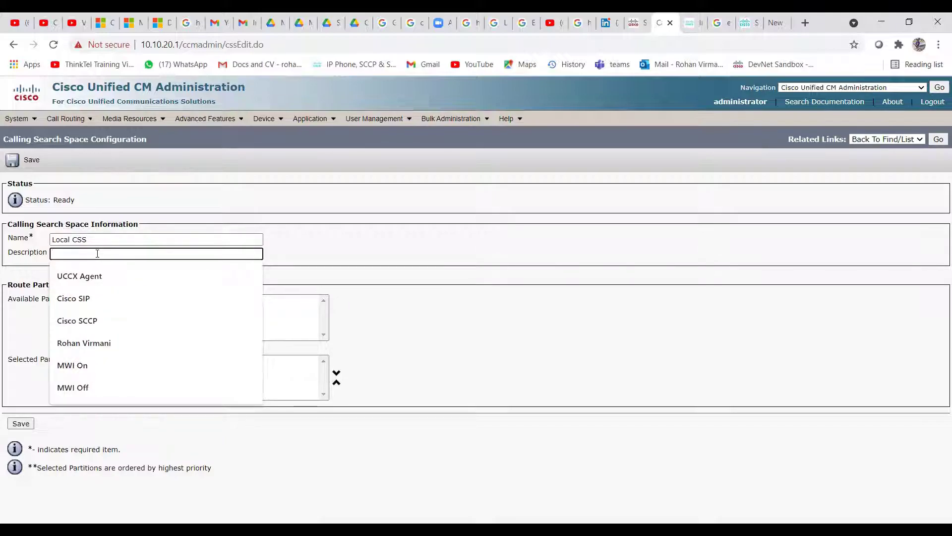
type("Local")
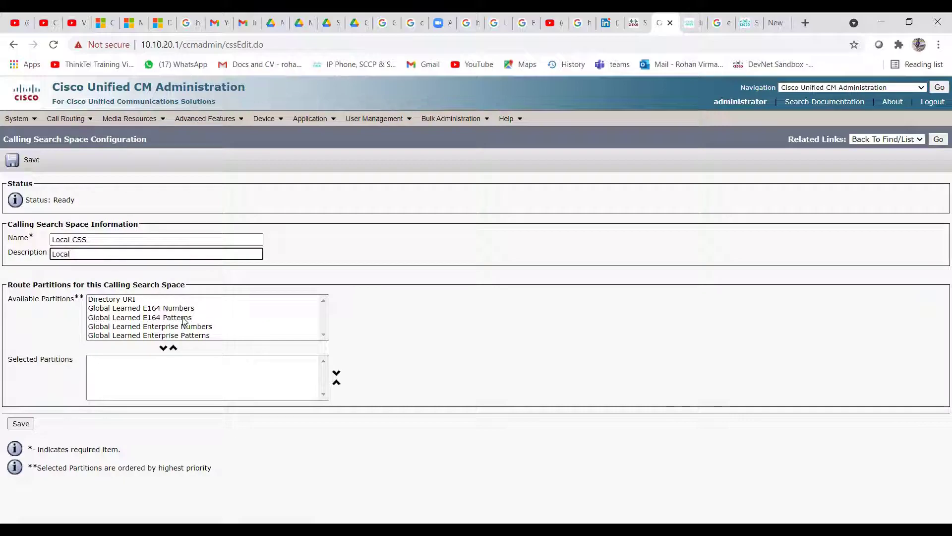
Browse the Available Partitions list, ending on Directory URI
left_click(128, 301)
left_click(160, 308)
key("Down")
key("Down")
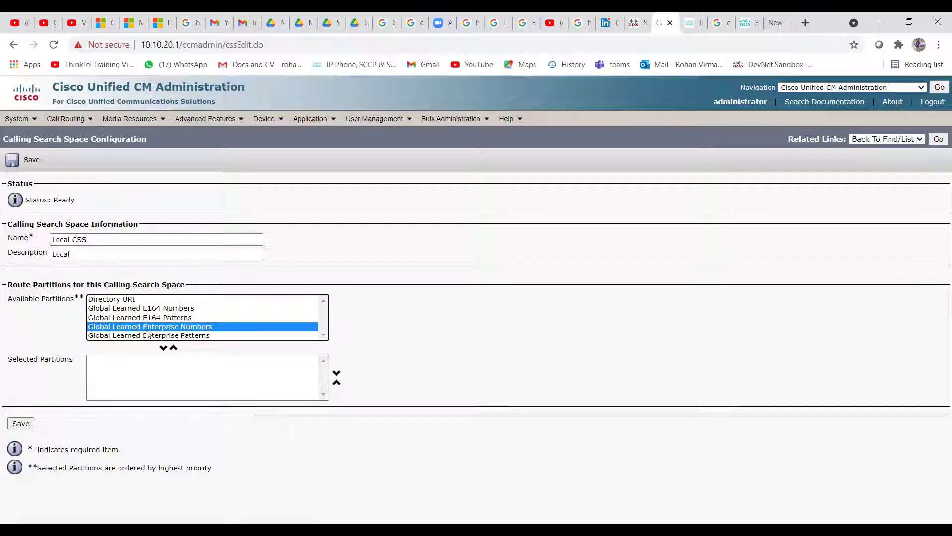
key("Down")
key("Up")
key("Up")
key("Up")
key("Up")
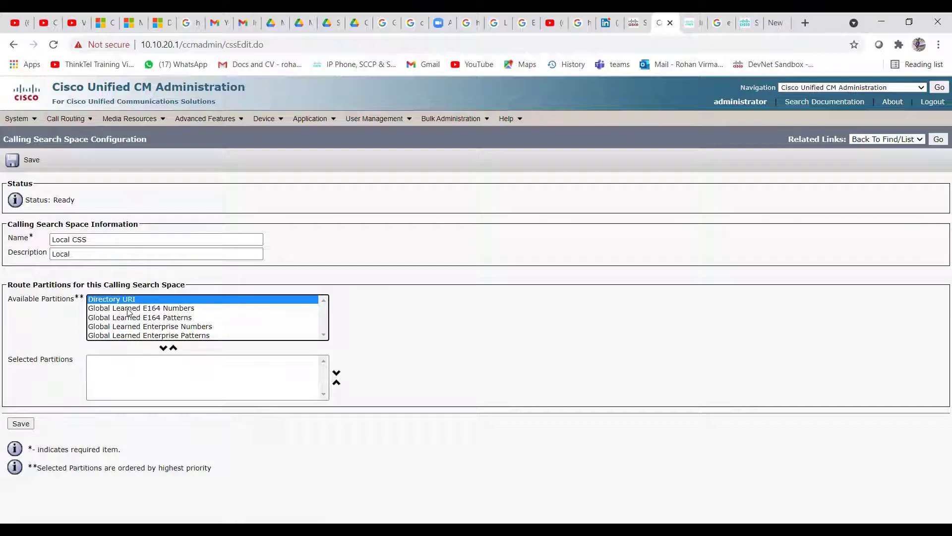
left_click(127, 308)
left_click(126, 298)
Under Class of Control > Partition, add and save a partition named Local_PT
mouse_move(72, 125)
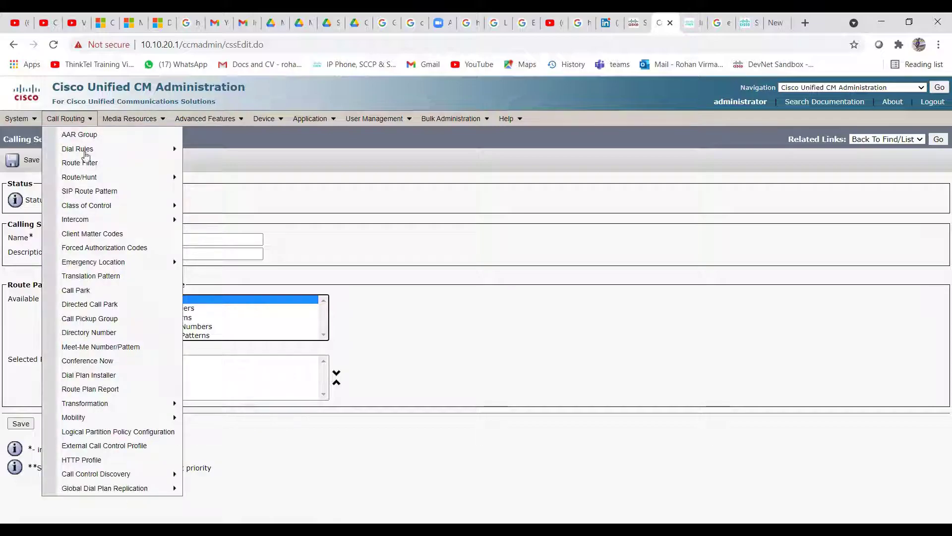
mouse_move(94, 205)
left_click(203, 249)
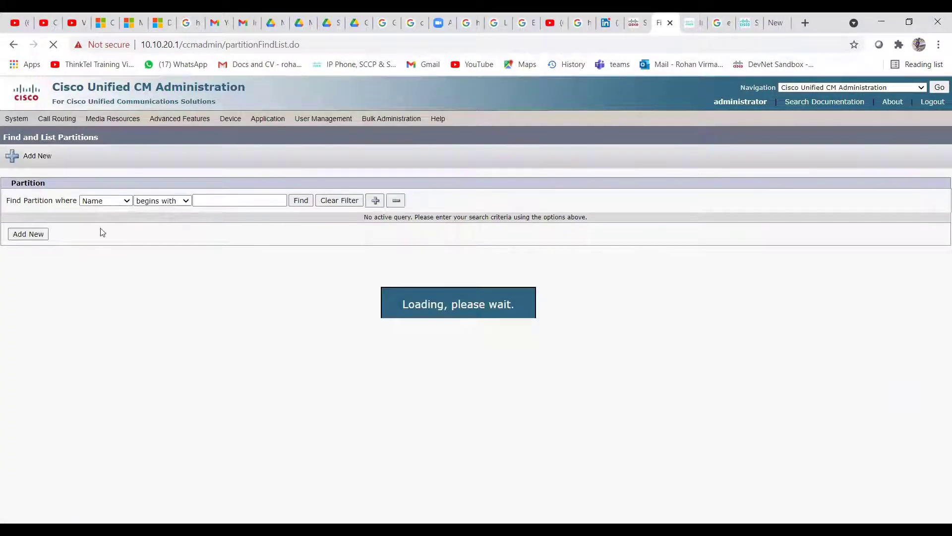
left_click(33, 237)
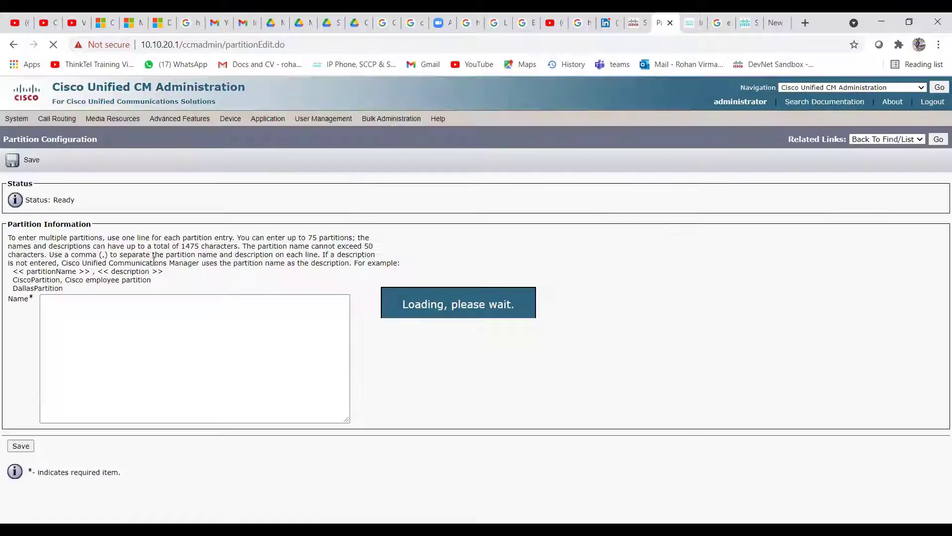
type("Local_PT")
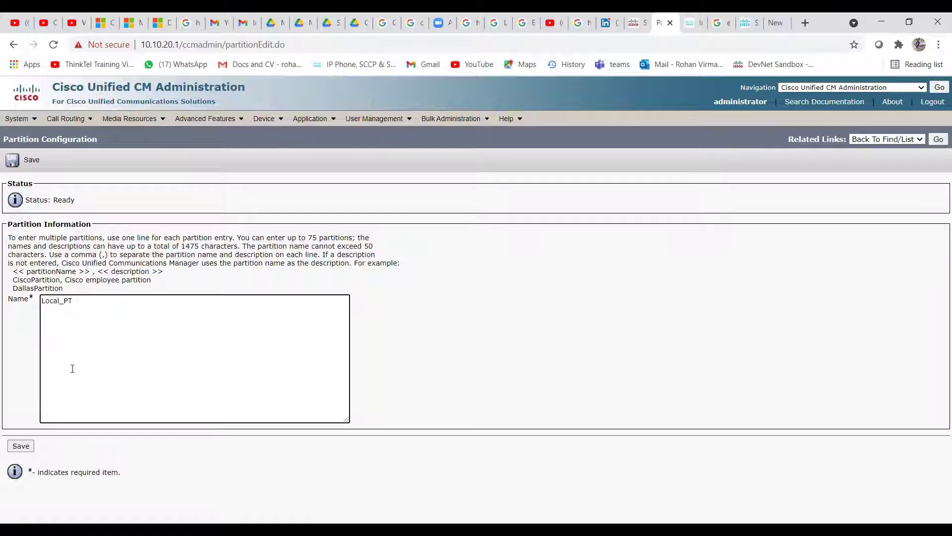
left_click(20, 446)
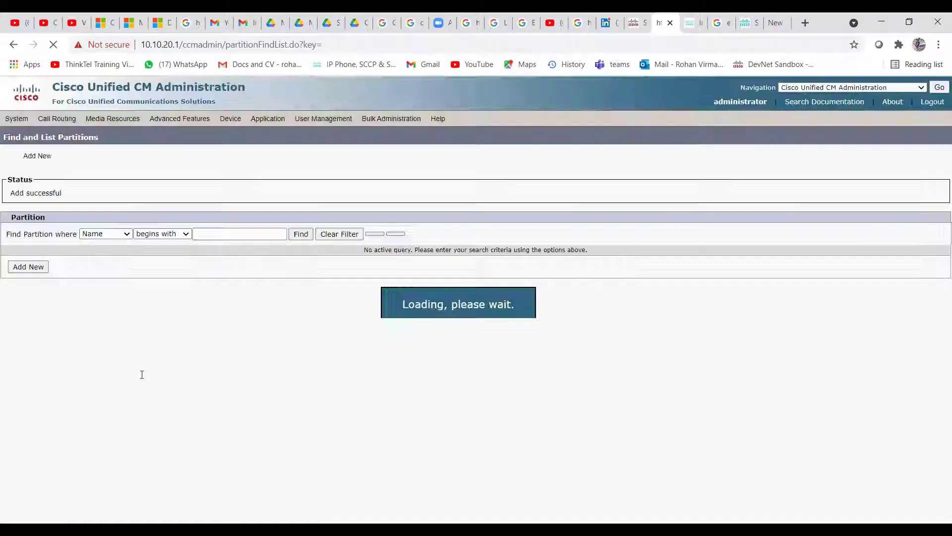
Add and save two more partitions, LD_PT and INTL_PT
left_click(29, 276)
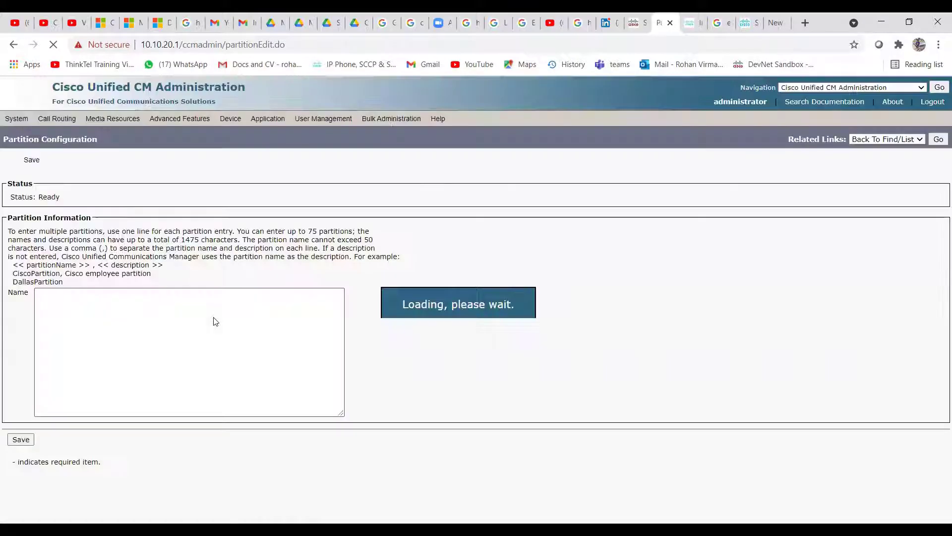
type("LD-")
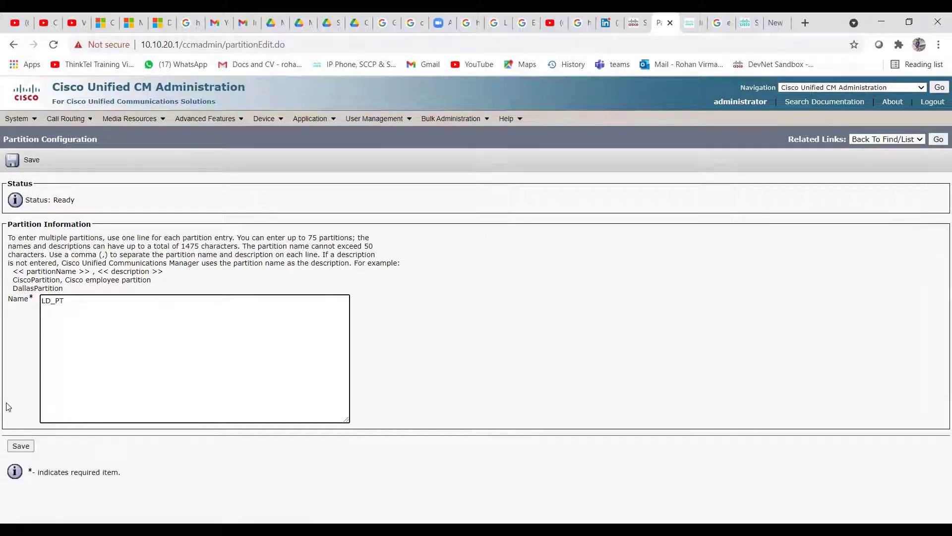
left_click(21, 445)
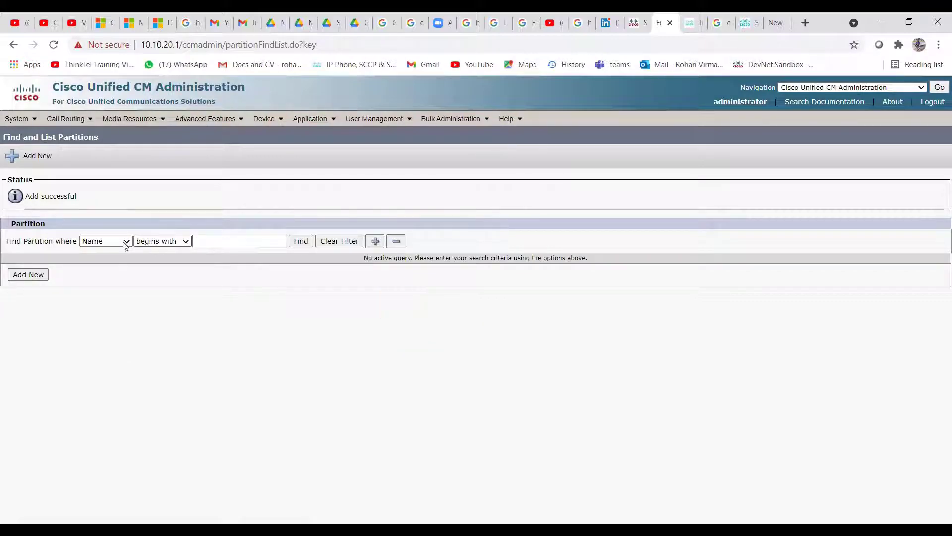
left_click(28, 275)
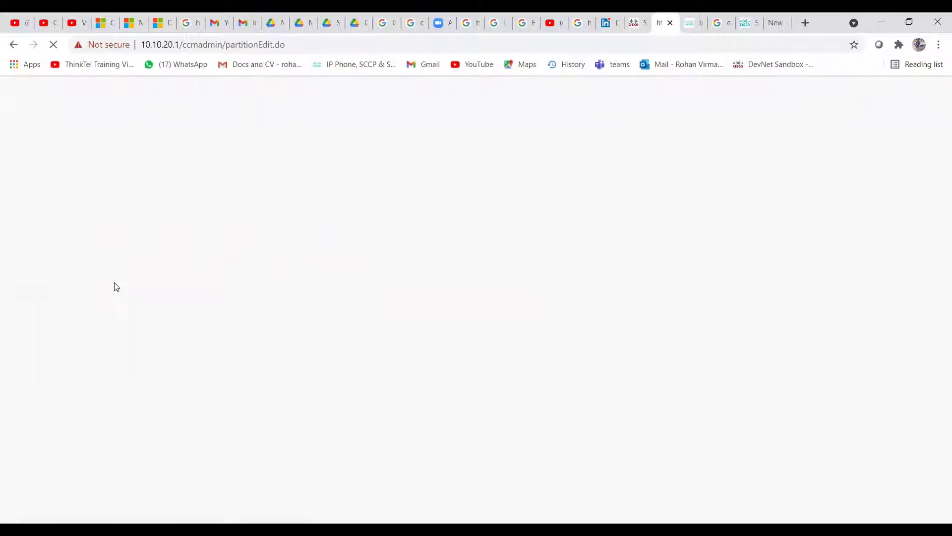
type("INTL_PT")
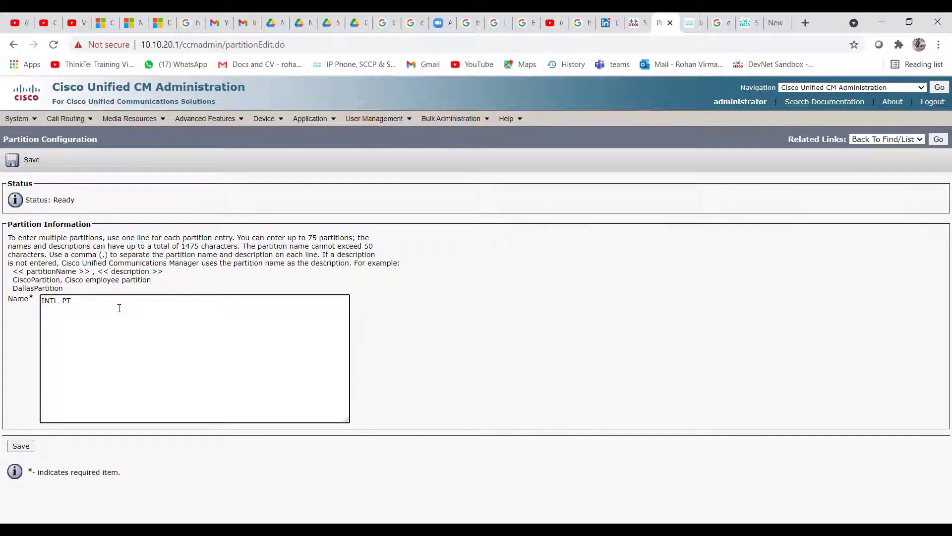
left_click(22, 447)
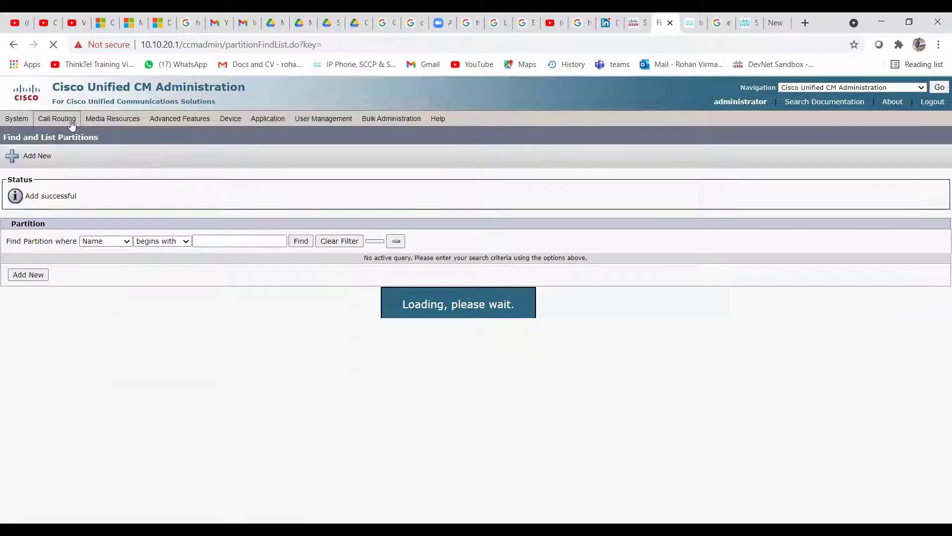
Start a new calling search space named 'Local CSS' with the description 'Local CSS'
mouse_move(77, 123)
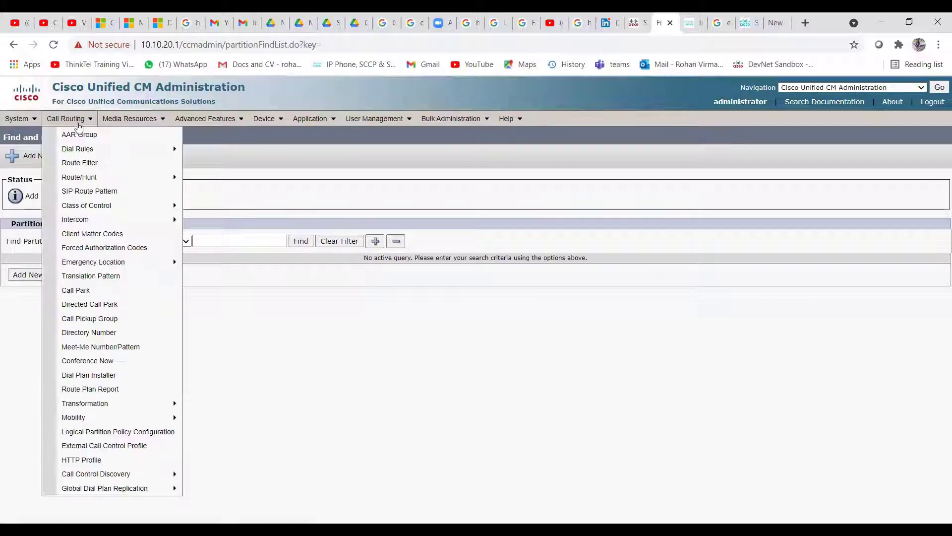
mouse_move(119, 206)
left_click(228, 265)
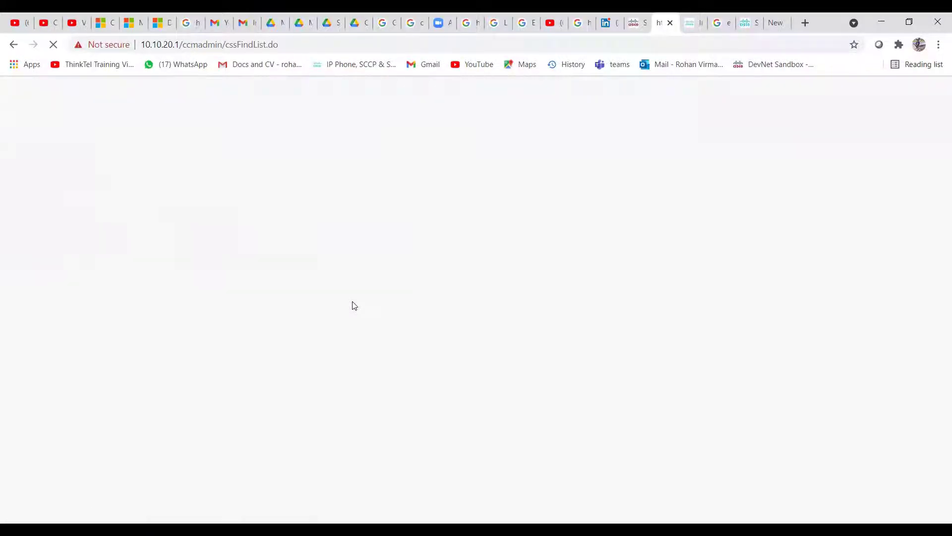
left_click(29, 234)
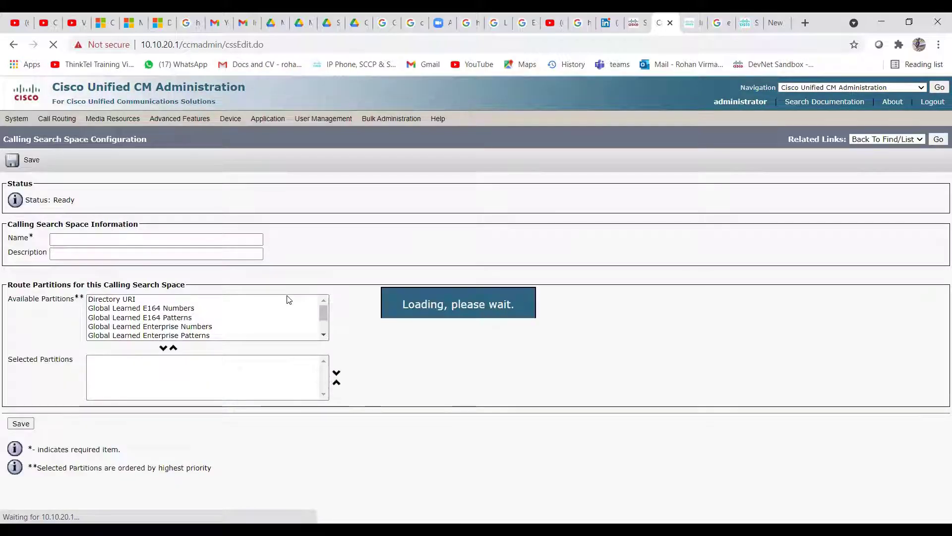
left_click(119, 240)
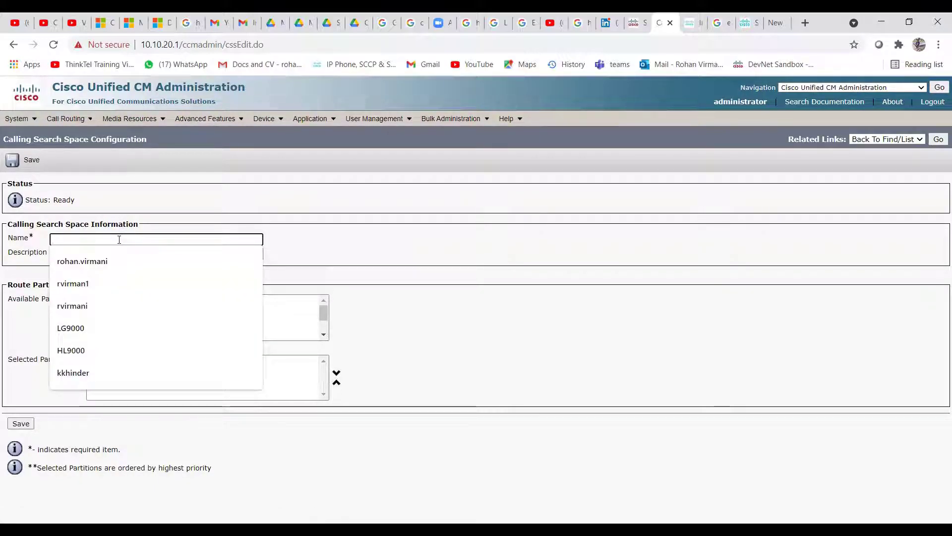
type("Local CSS")
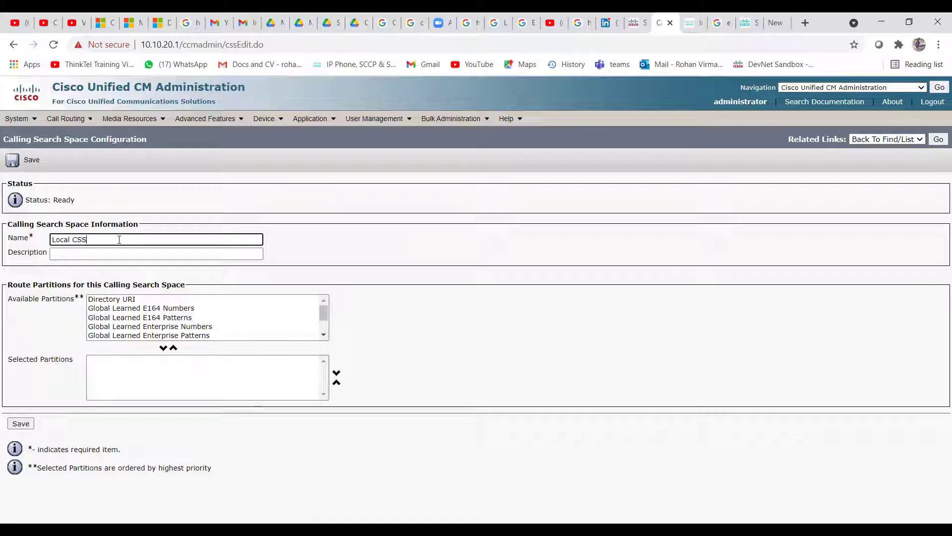
key("Tab")
type("loc")
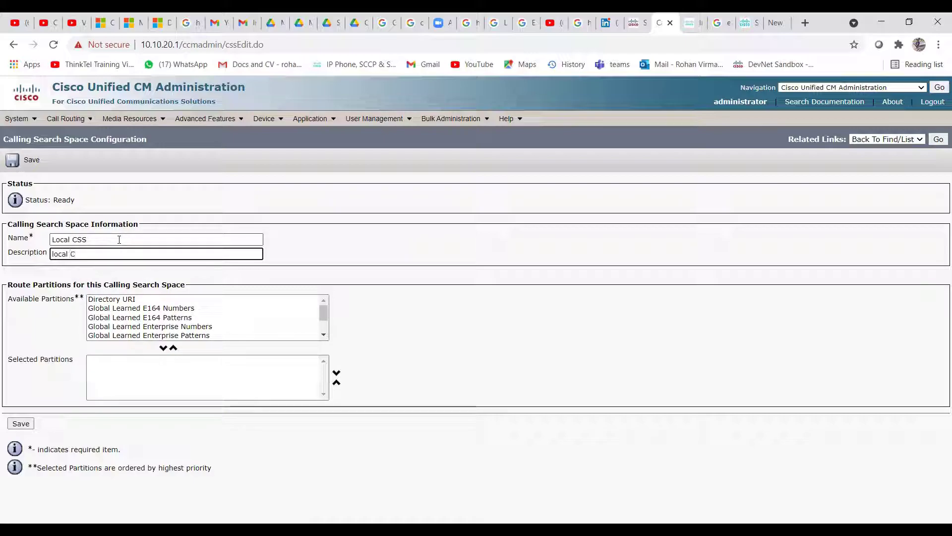
key("BackSpace")
key("BackSpace")
key("BackSpace")
key("BackSpace")
type("Local")
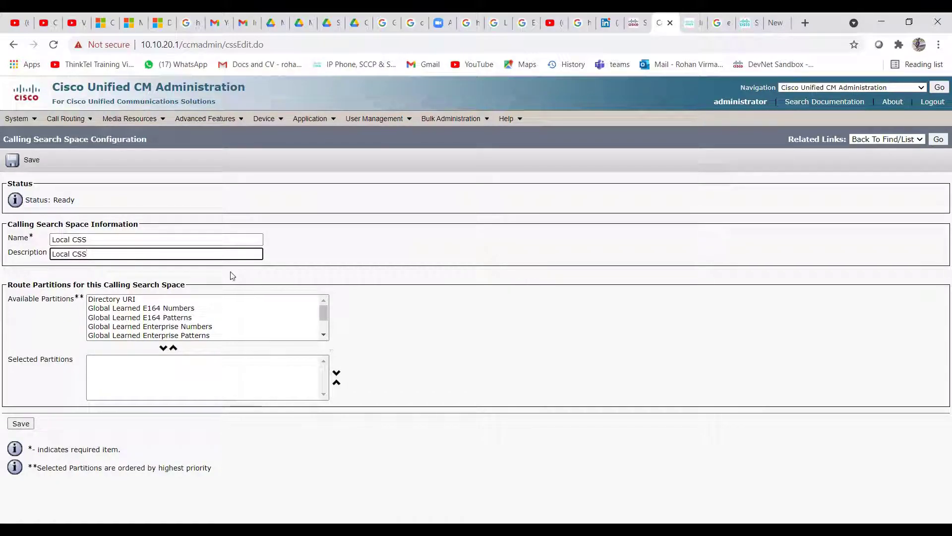
Move Local_PT into Selected Partitions and save the Local CSS calling search space
left_click(326, 333)
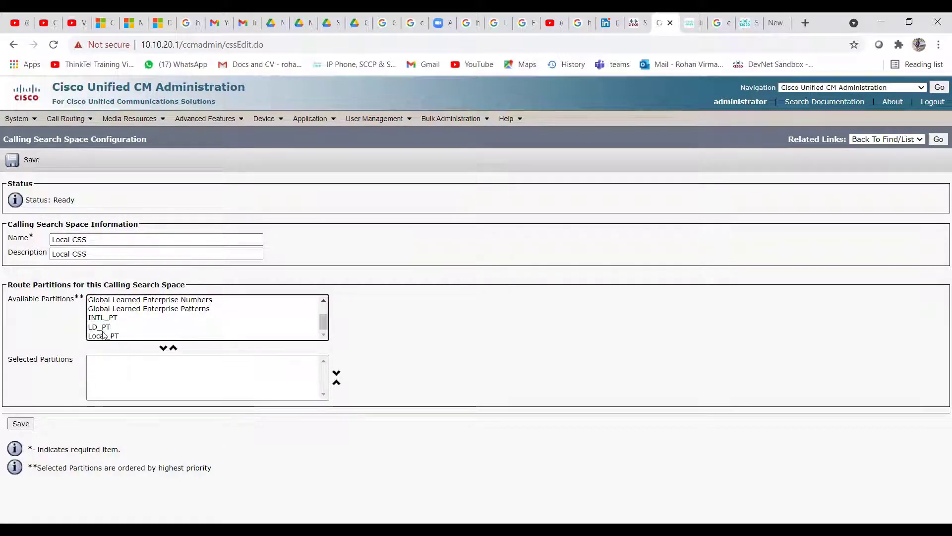
left_click(103, 336)
left_click(163, 348)
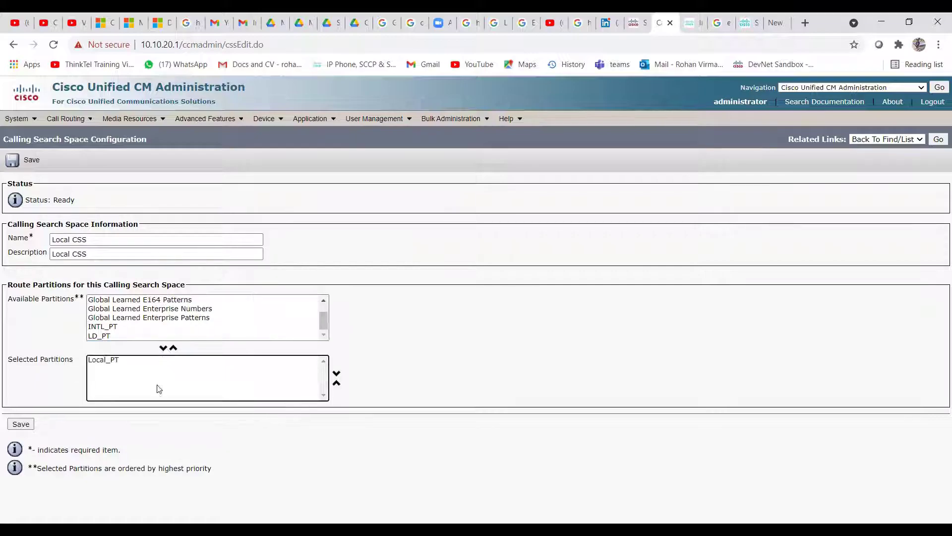
left_click(20, 425)
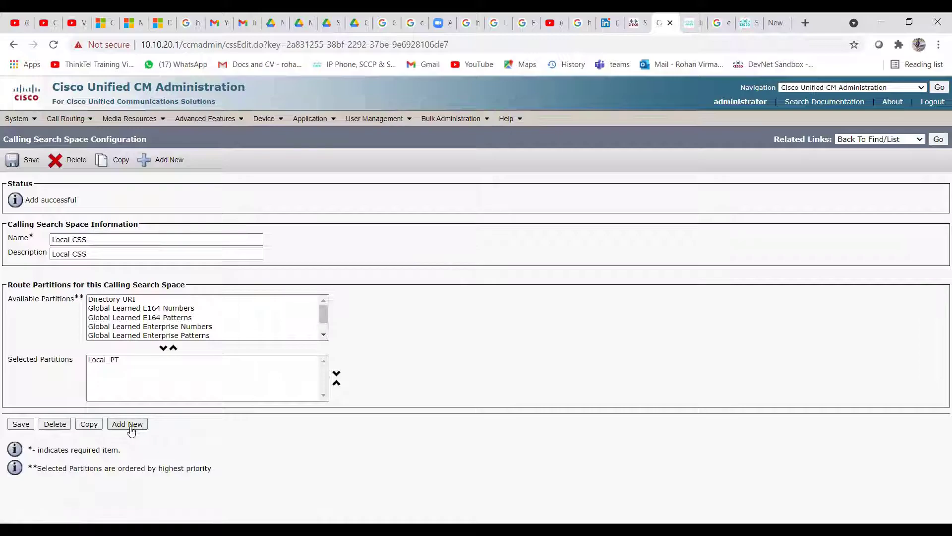
left_click(130, 425)
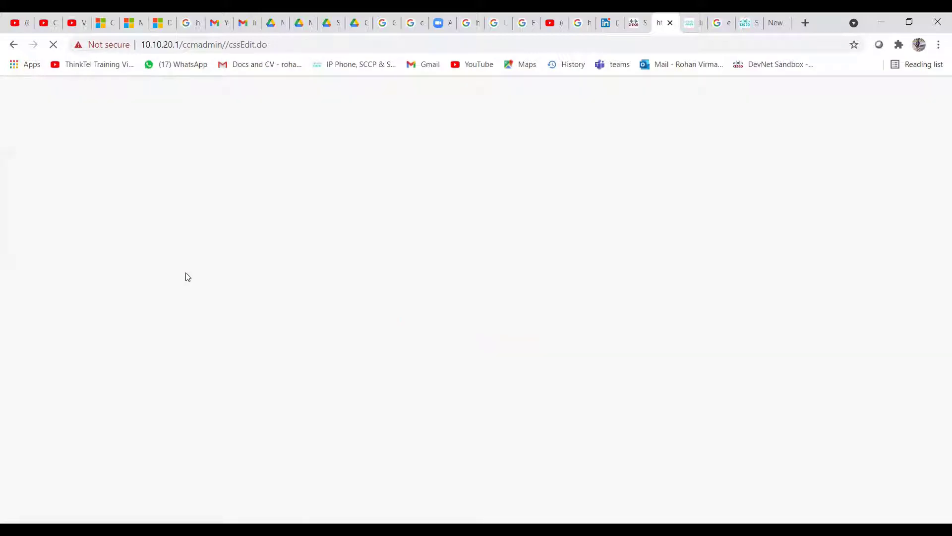
Enter 'LD_CSS' as both the name and the description
left_click(80, 243)
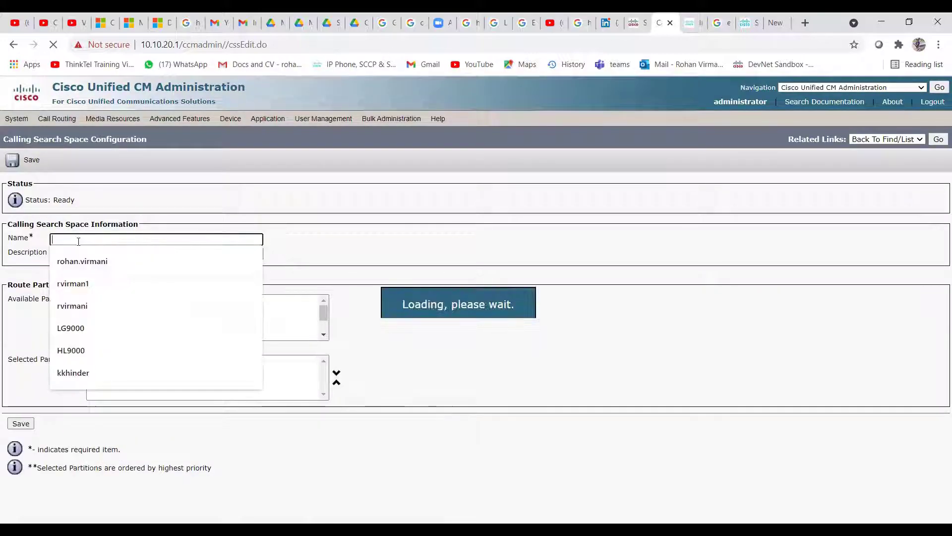
type("LD_CSSq")
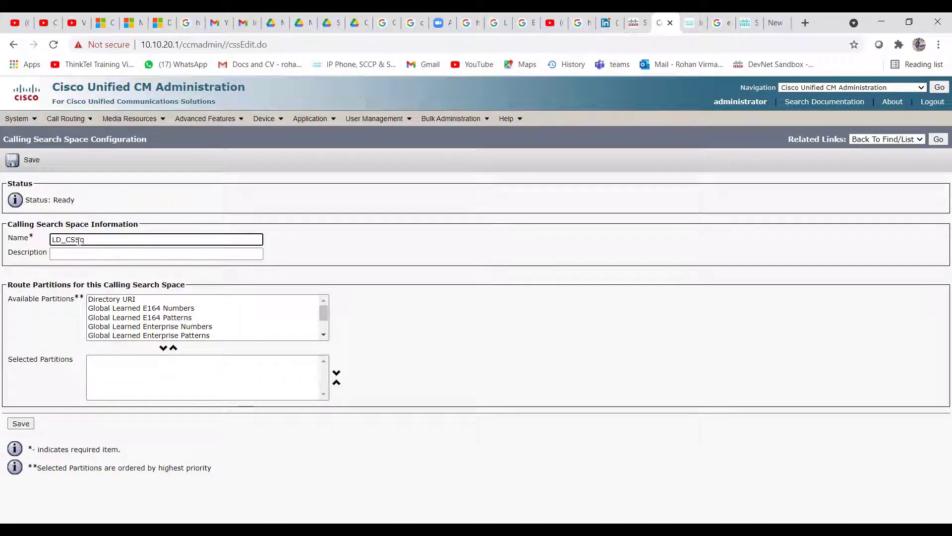
key("BackSpace")
key("Tab")
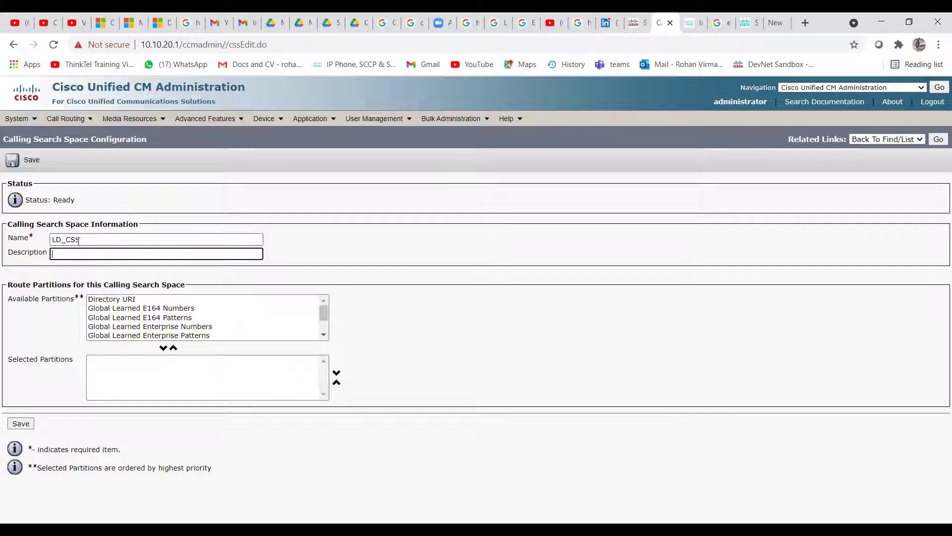
type("LD_CSS")
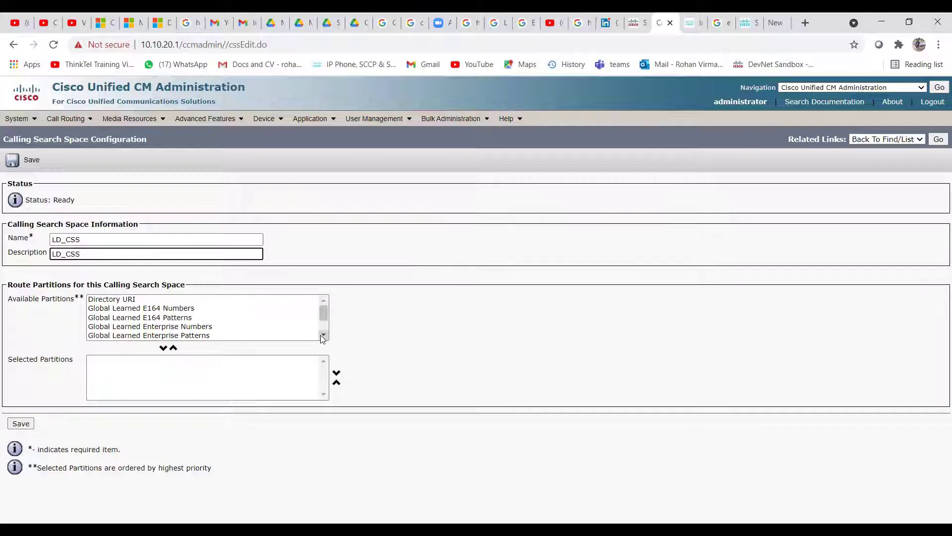
Move Local_PT and LD_PT into Selected Partitions and save LD_CSS
left_click(325, 339)
left_click(325, 338)
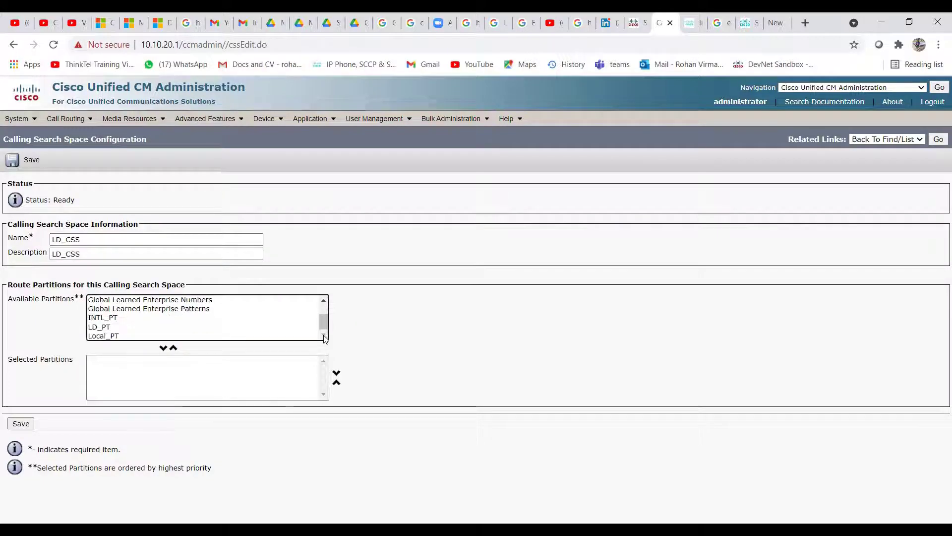
left_click(110, 336)
left_click(163, 348)
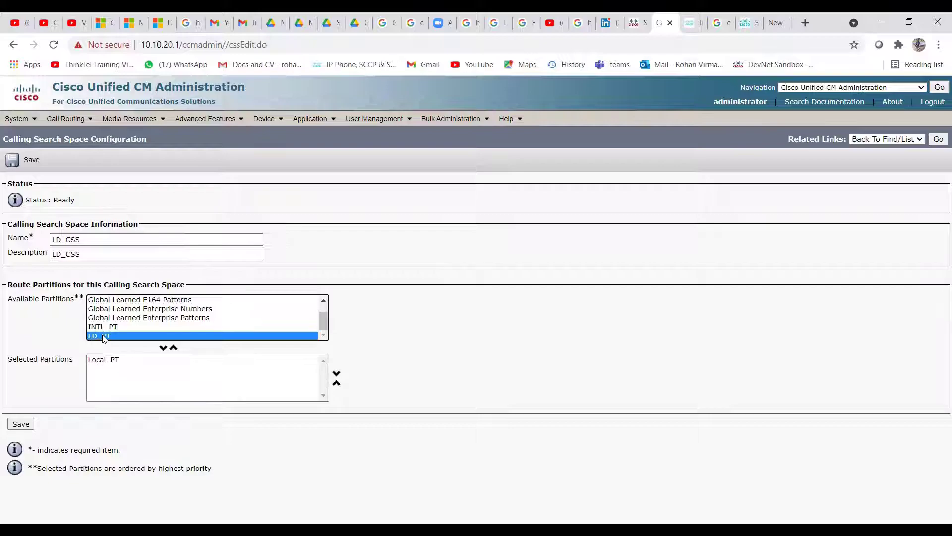
left_click(163, 348)
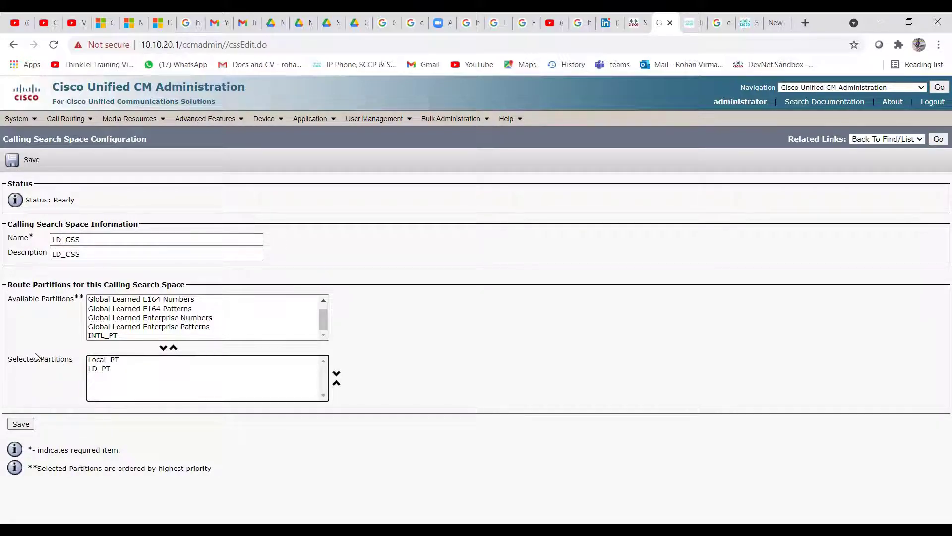
left_click(21, 425)
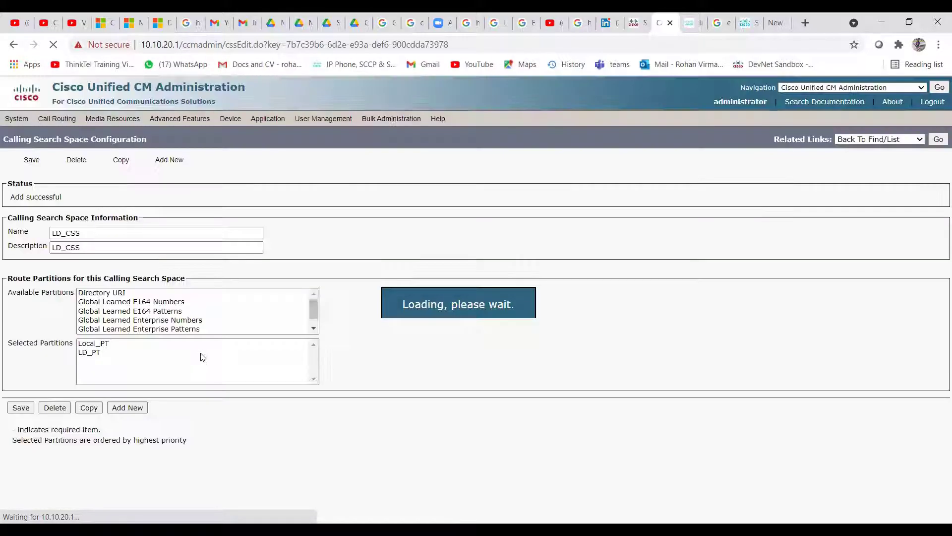
left_click(128, 425)
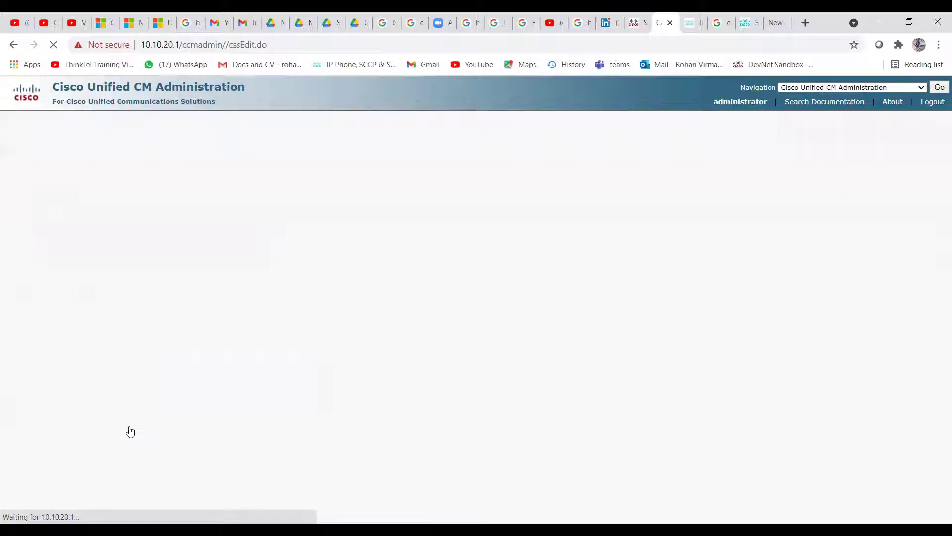
Enter 'INTL_CSS' as both the name and the description
left_click(93, 243)
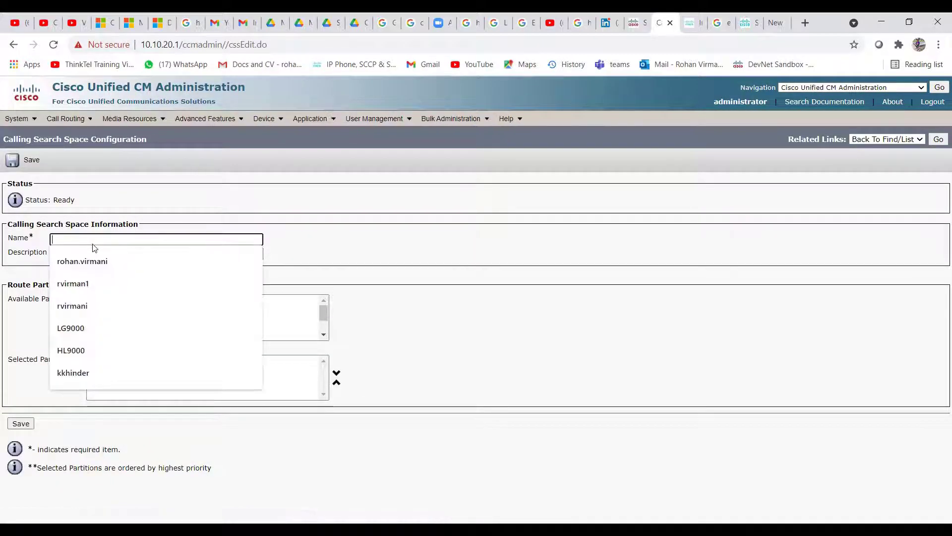
type("INTL_CSS")
key("Tab")
type("INT:L")
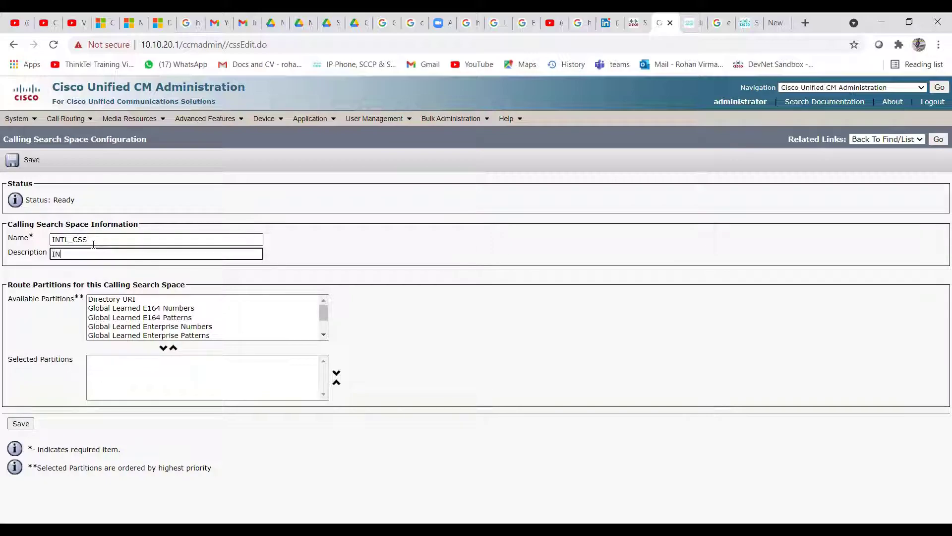
type("_CSS")
left_click(67, 254)
key("BackSpace")
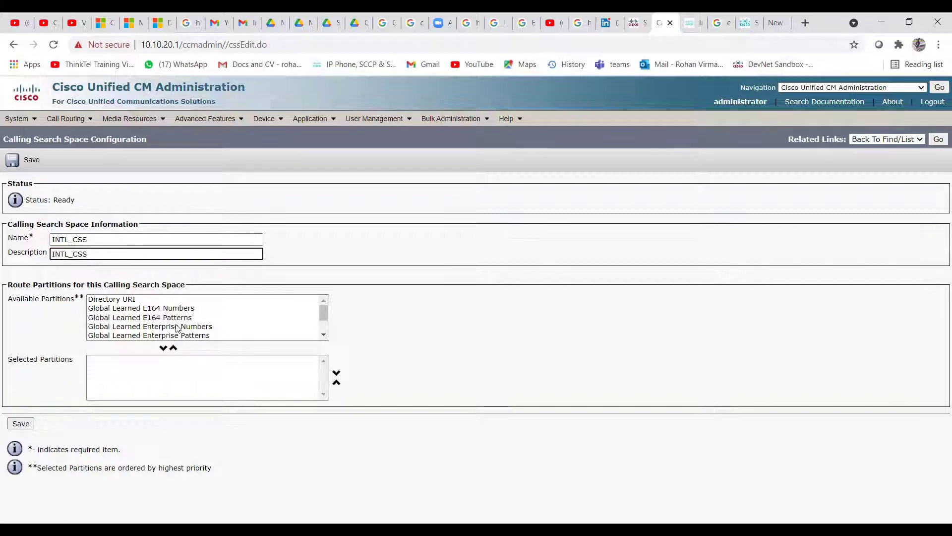
Move INTL_PT, LD_PT and Local_PT into Selected Partitions and save INTL_CSS
scroll(176, 327, "down", 2)
left_click(110, 318)
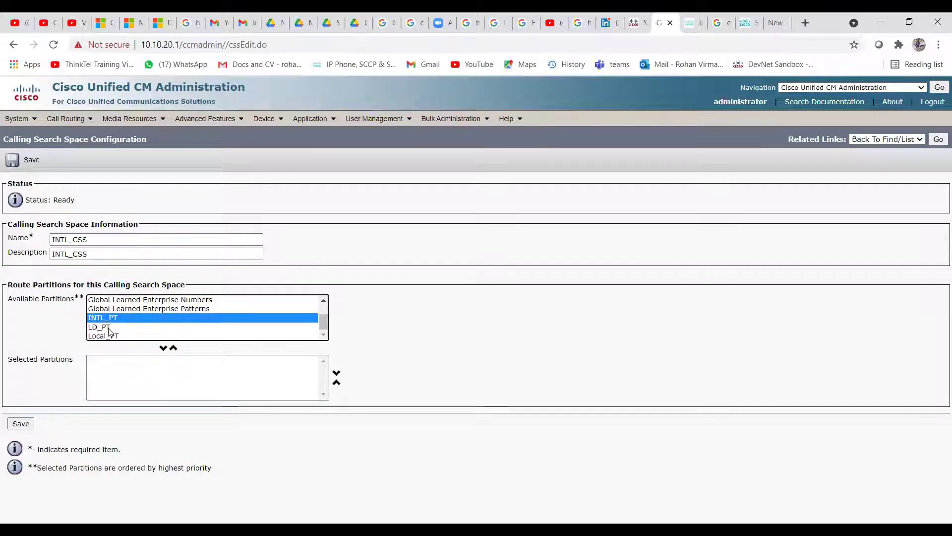
left_click(107, 329, "ctrl")
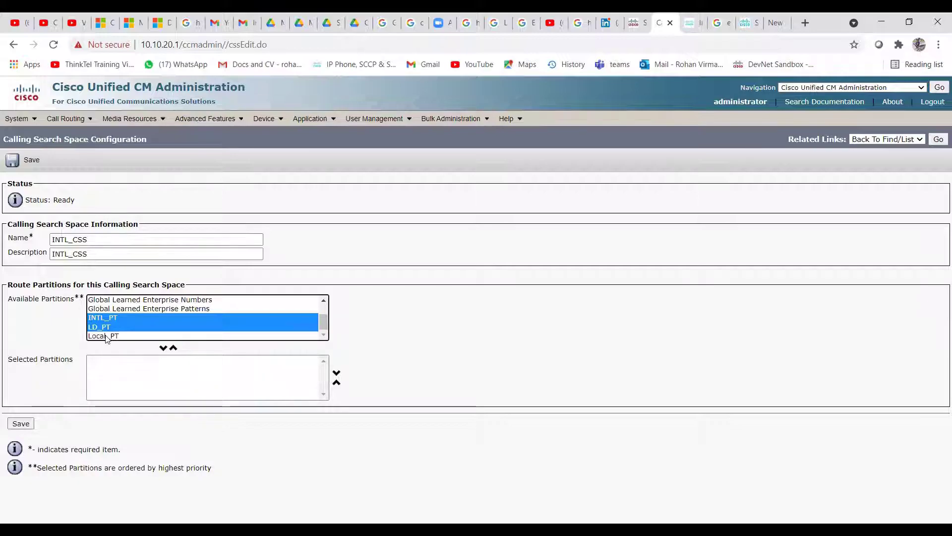
left_click(105, 336, "ctrl")
left_click(163, 348)
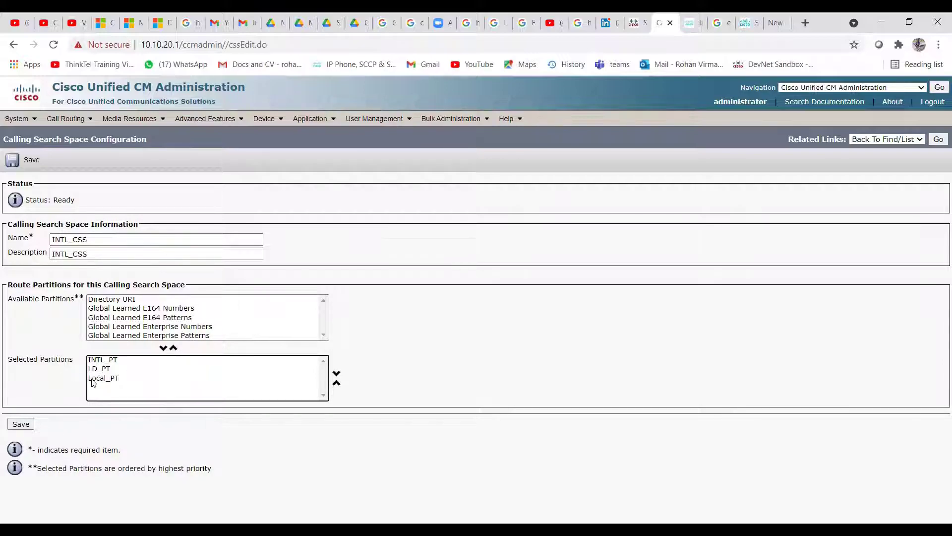
left_click(21, 424)
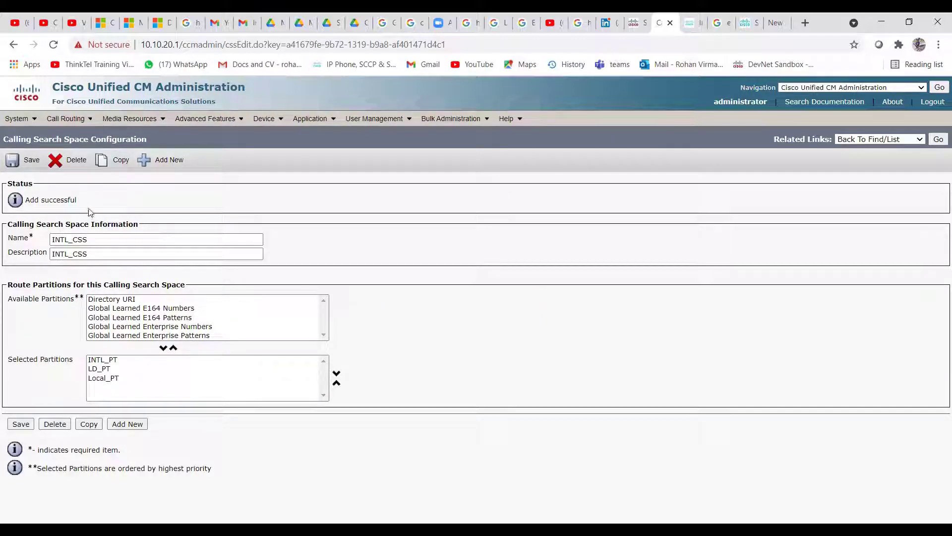
Confirm INTL_CSS, LD_CSS and Local CSS in the calling search space list, then go to Device > Phone
mouse_move(66, 118)
mouse_move(124, 205)
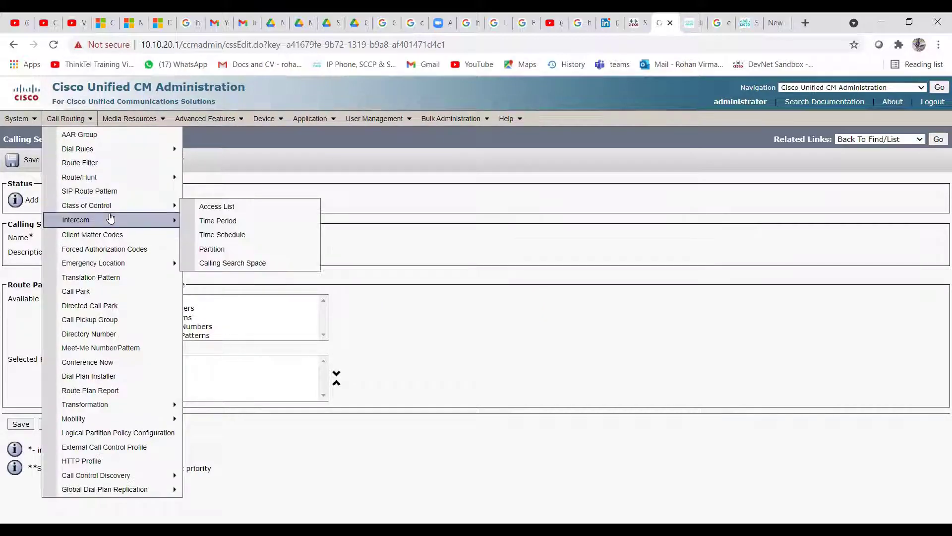
left_click(211, 268)
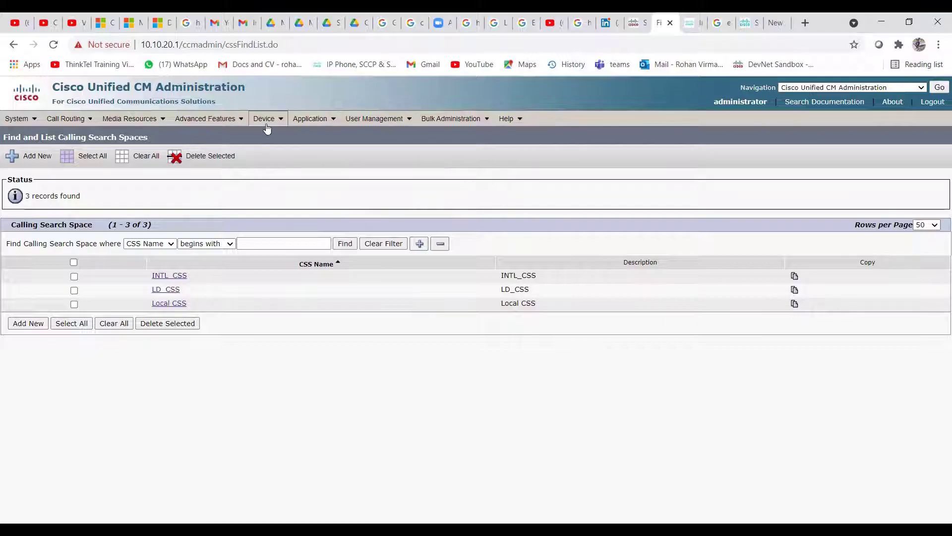
mouse_move(267, 128)
left_click(279, 178)
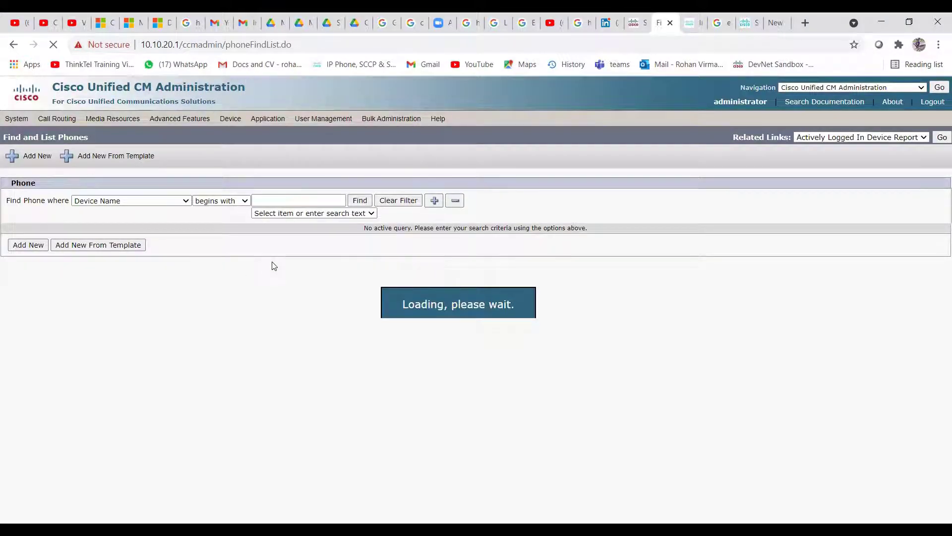
Add a new phone with Cisco 7965 as the phone type
left_click(30, 245)
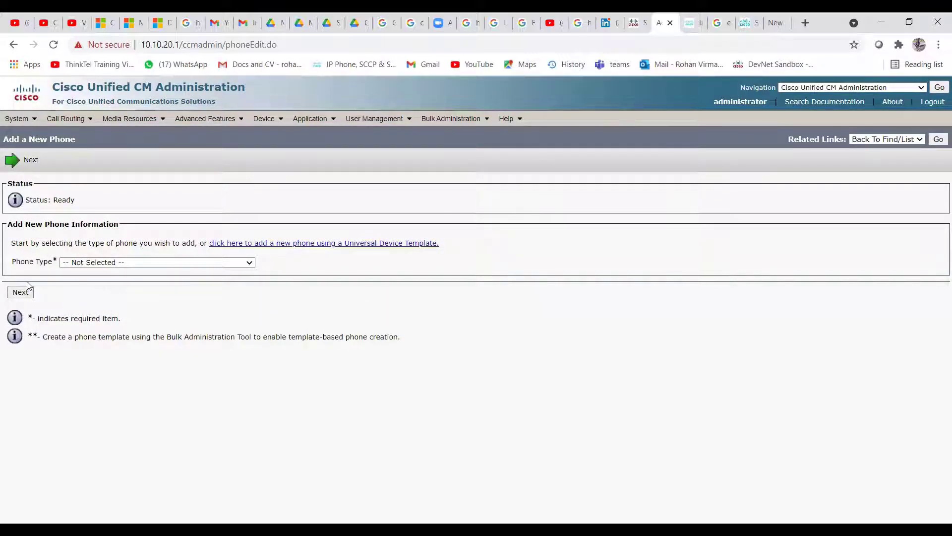
left_click(249, 263)
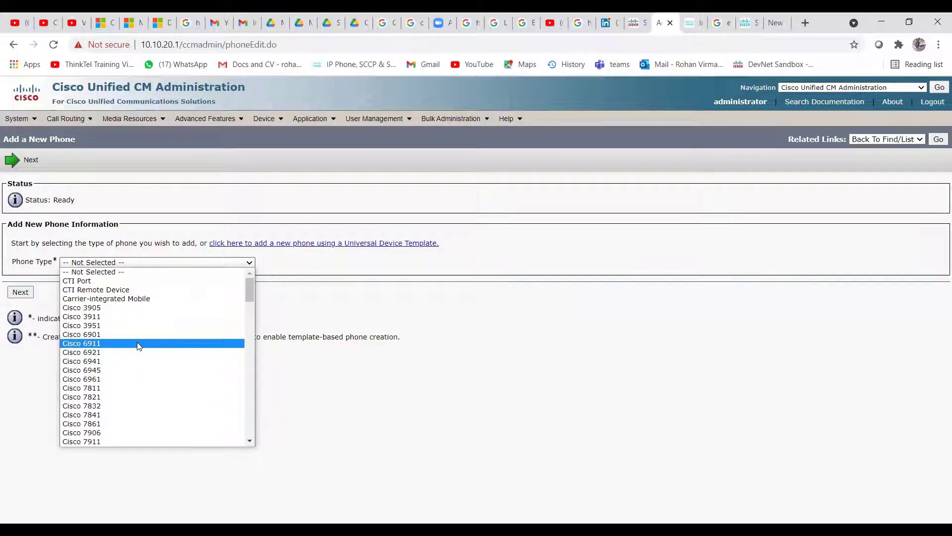
scroll(135, 341, "down", 5)
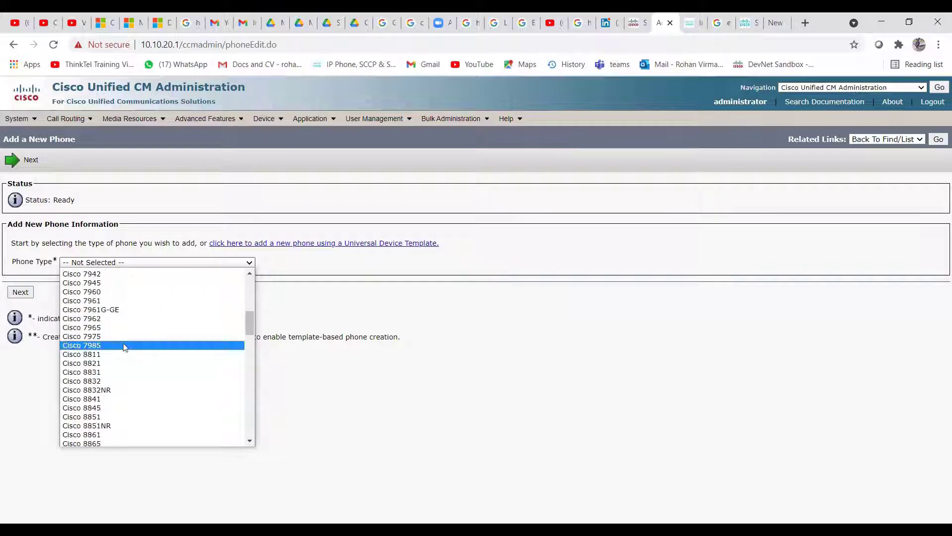
scroll(93, 327, "up", 5)
scroll(117, 355, "down", 4)
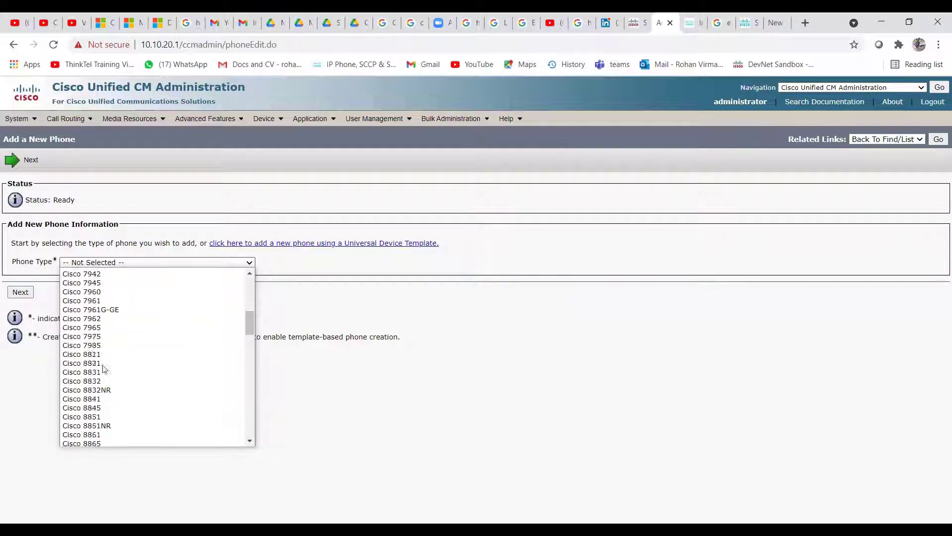
scroll(132, 399, "down", 4)
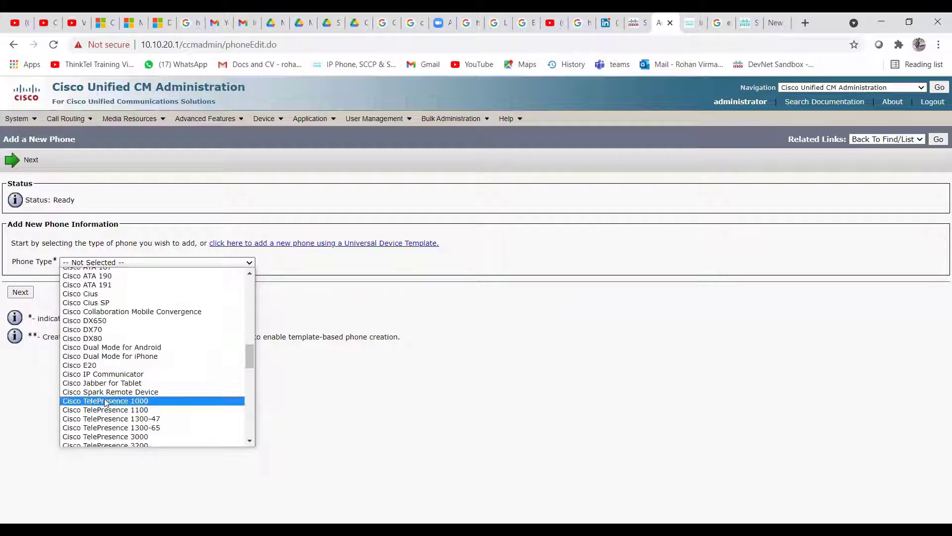
scroll(130, 348, "up", 4)
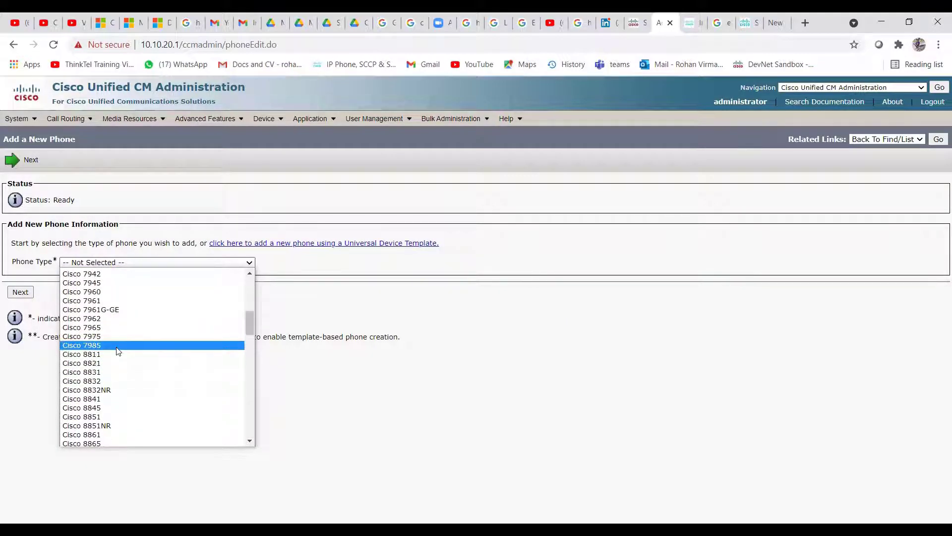
scroll(118, 351, "down", 4)
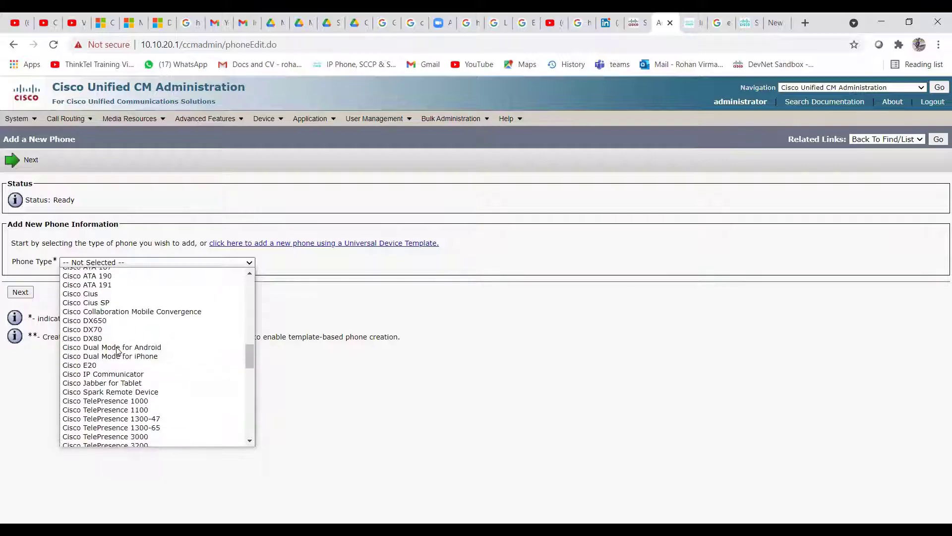
scroll(115, 348, "up", 4)
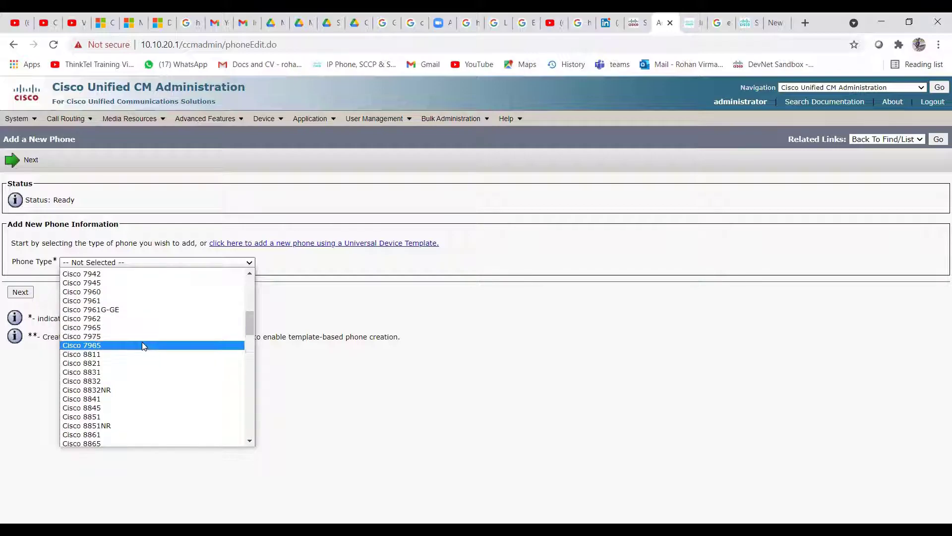
scroll(142, 341, "down", 3)
scroll(144, 346, "down", 3)
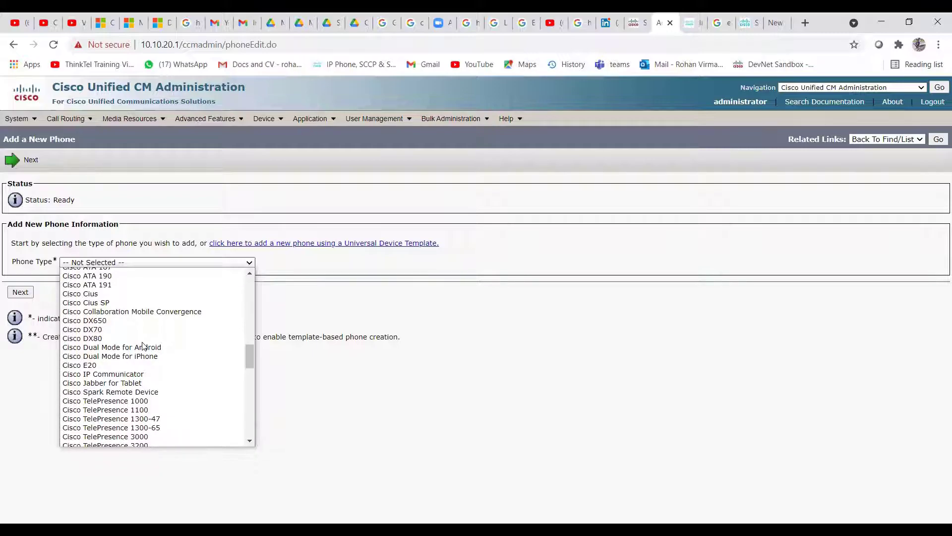
scroll(142, 346, "down", 10)
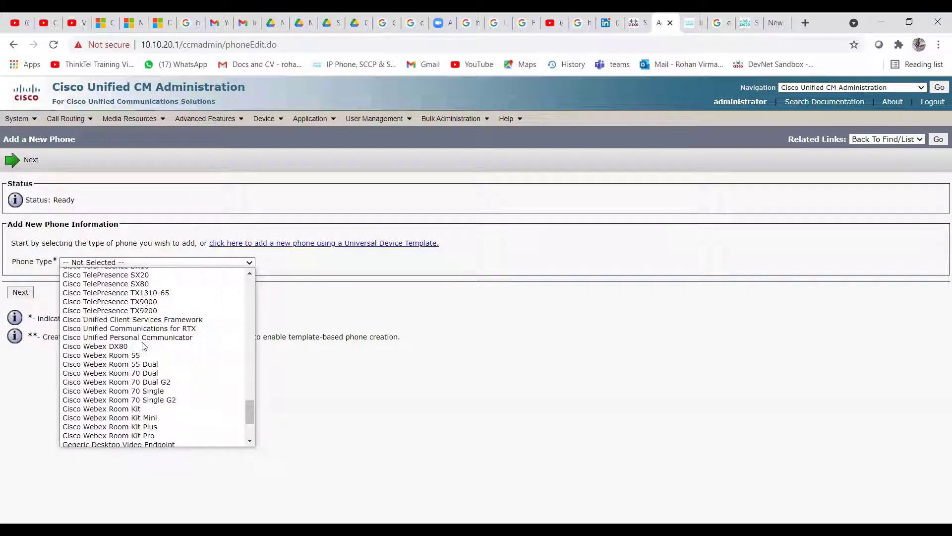
scroll(142, 346, "down", 1)
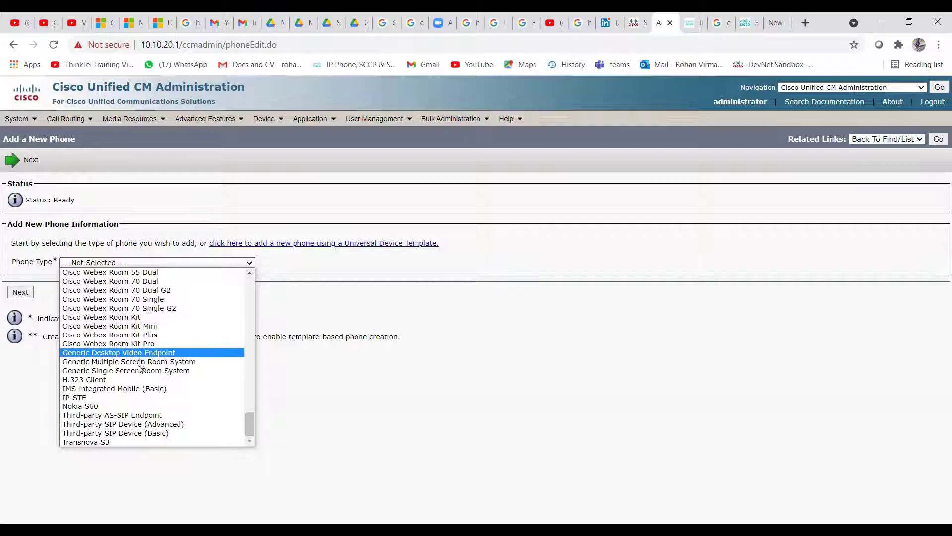
scroll(135, 372, "up", 15)
scroll(133, 367, "up", 6)
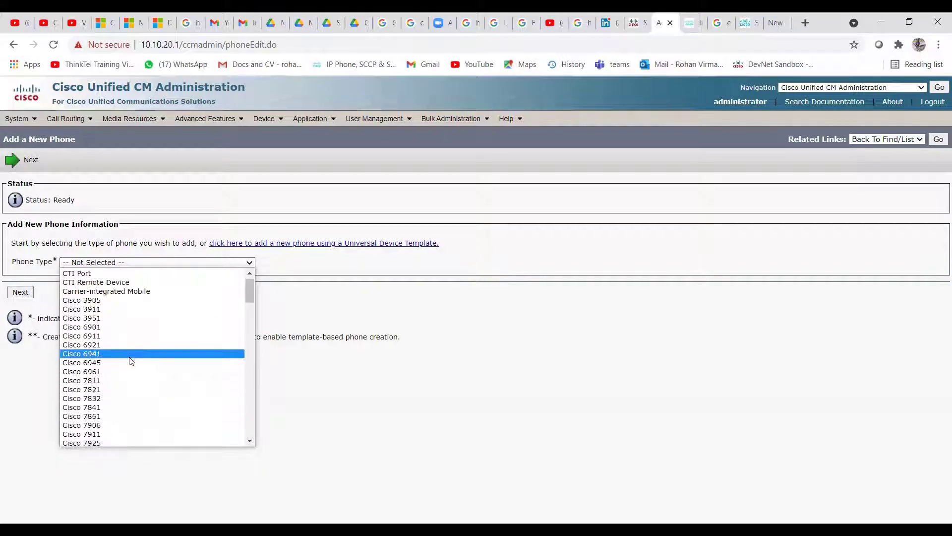
scroll(130, 361, "down", 6)
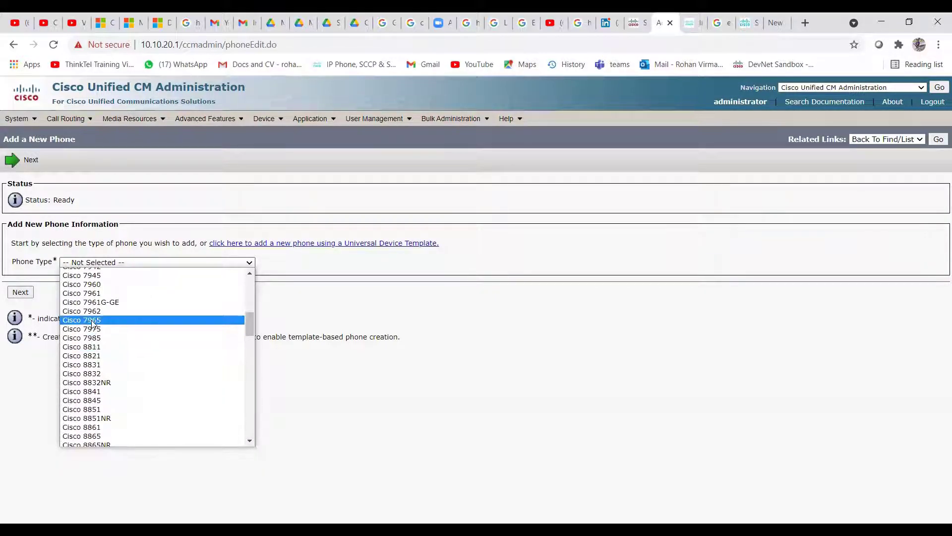
left_click(134, 319)
left_click(20, 292)
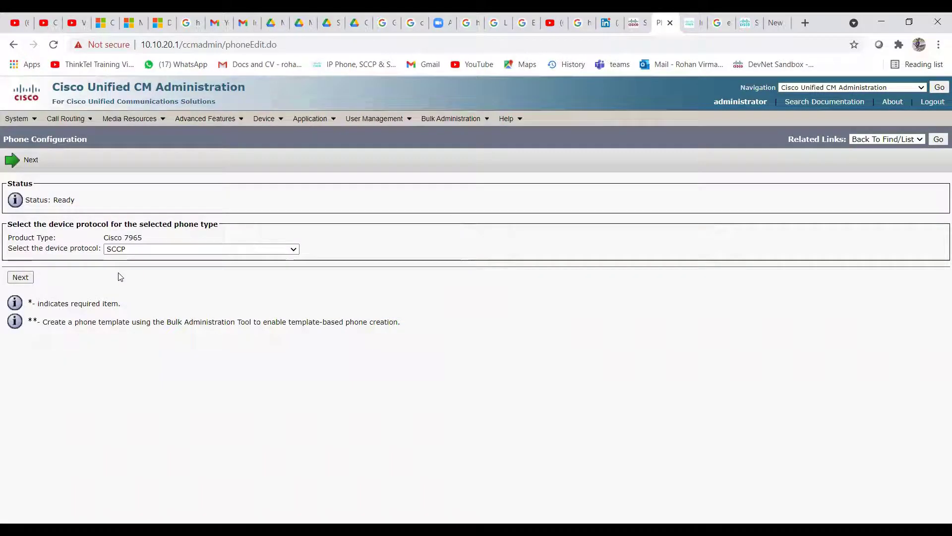
Choose SIP as the device protocol and continue to the phone configuration form
left_click(143, 249)
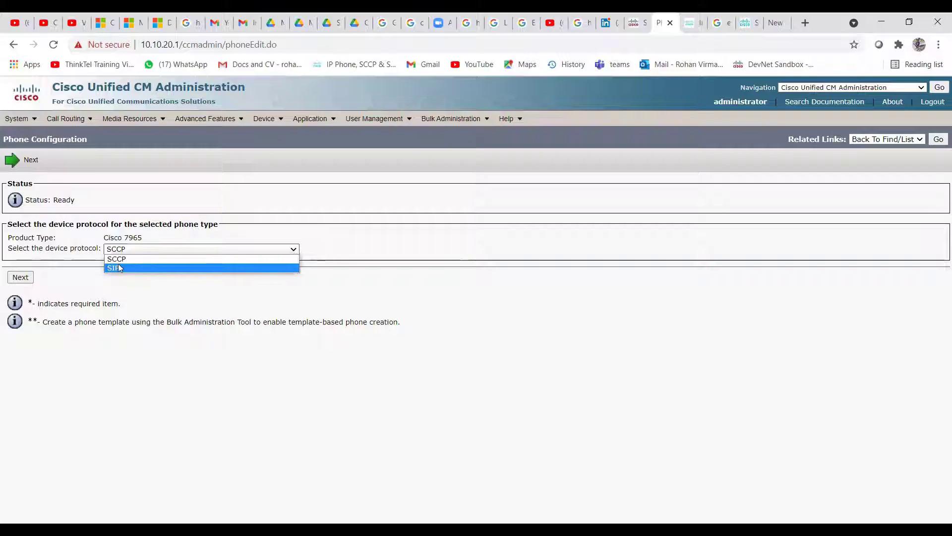
left_click(133, 282)
left_click(140, 249)
left_click(128, 270)
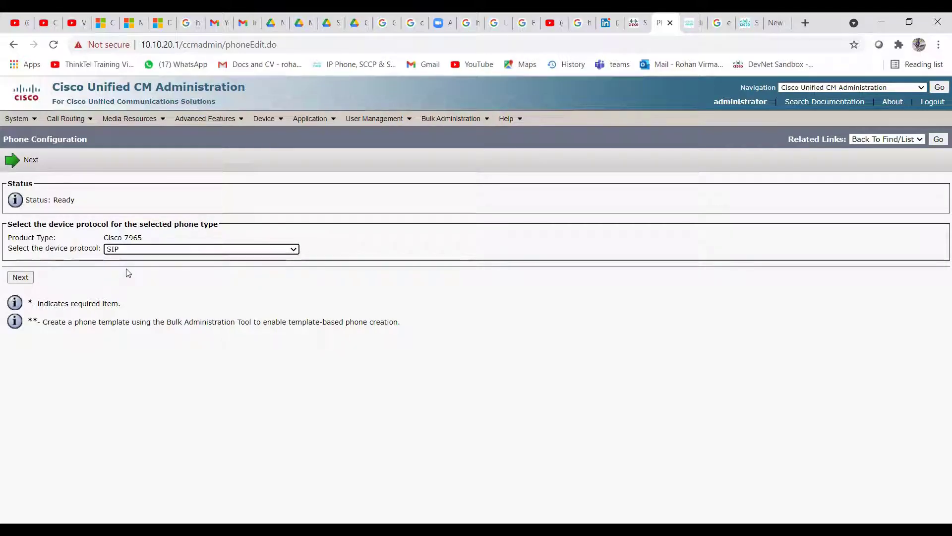
left_click(21, 278)
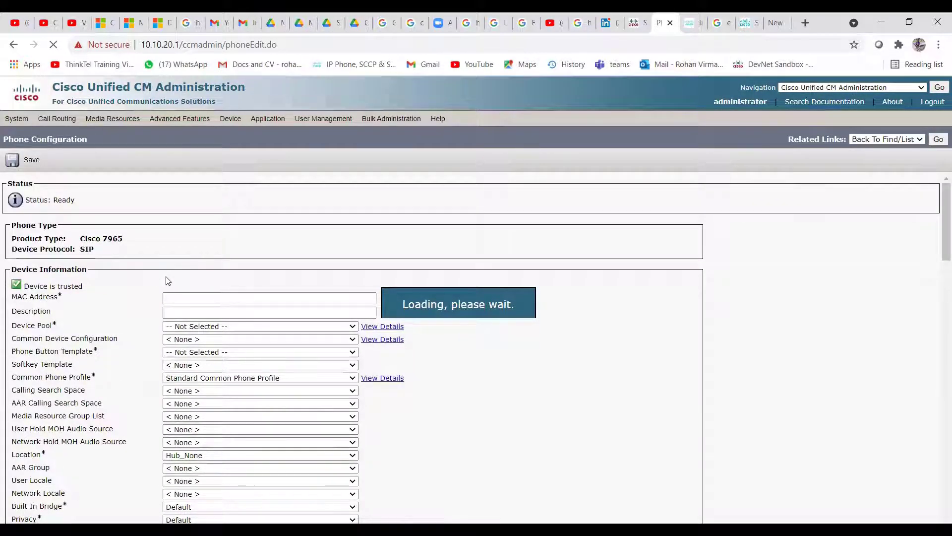
Try 1a23tg56h as the MAC address and dismiss the invalid-format warning
left_click(228, 298)
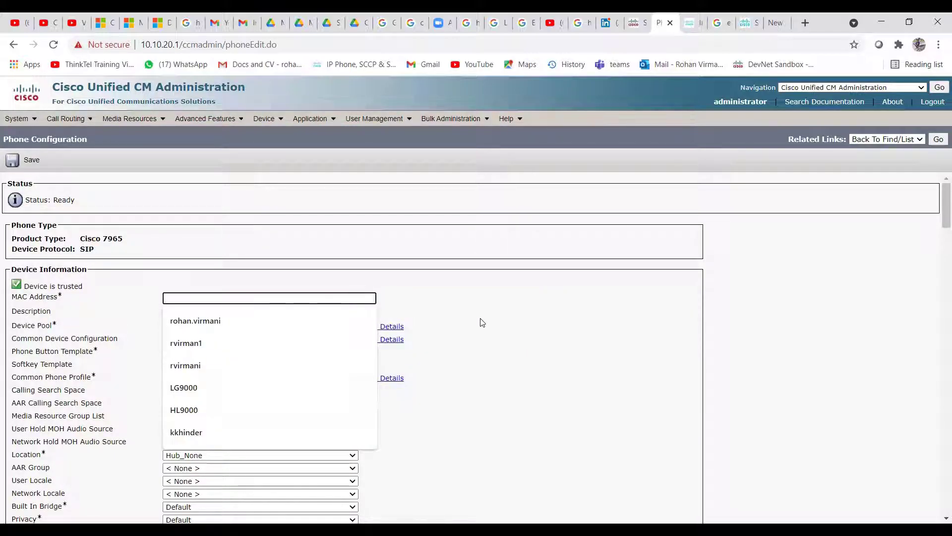
left_click(505, 323)
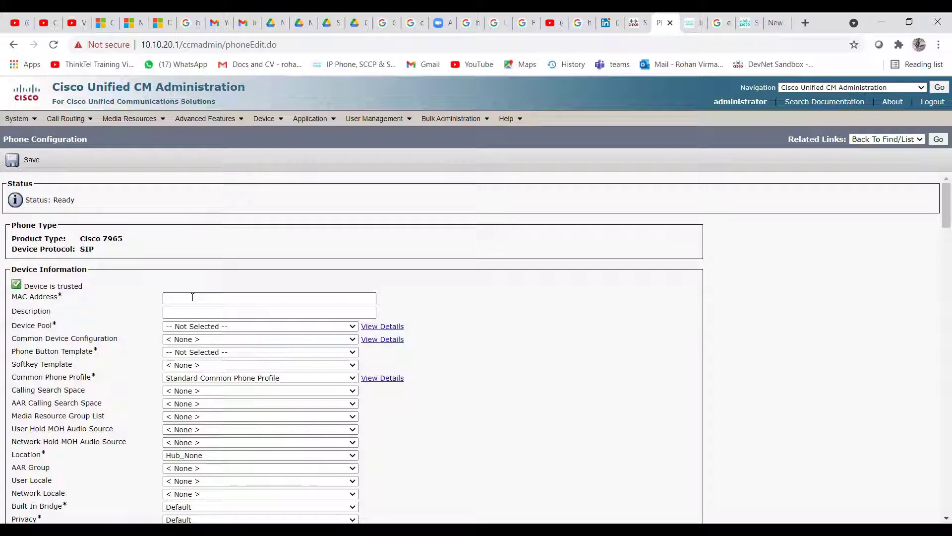
left_click(193, 297)
type("1a23tg5")
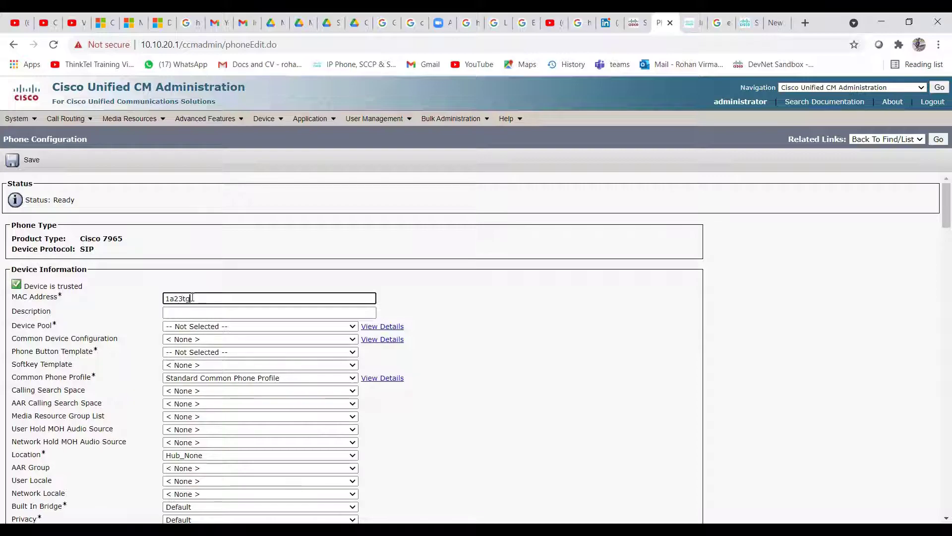
type("6hjgf")
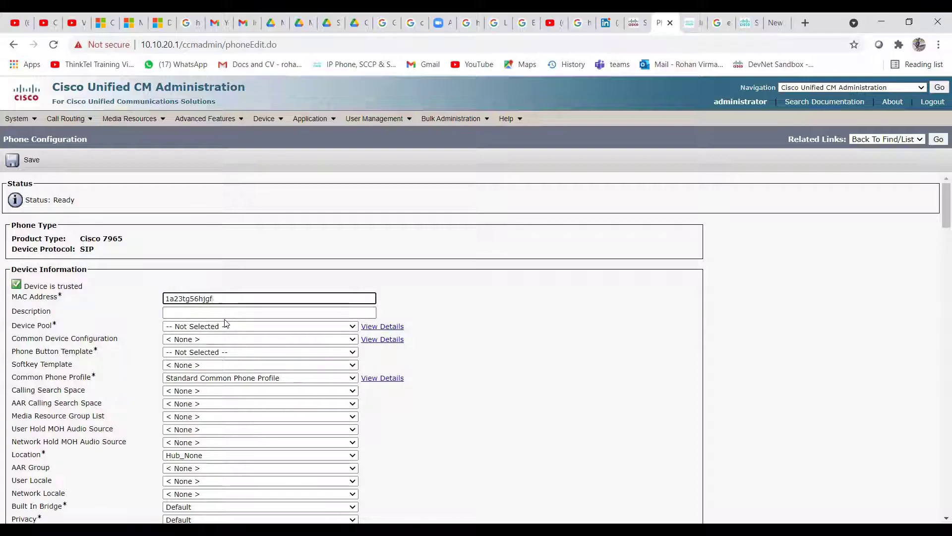
left_click_drag(222, 298, 133, 300)
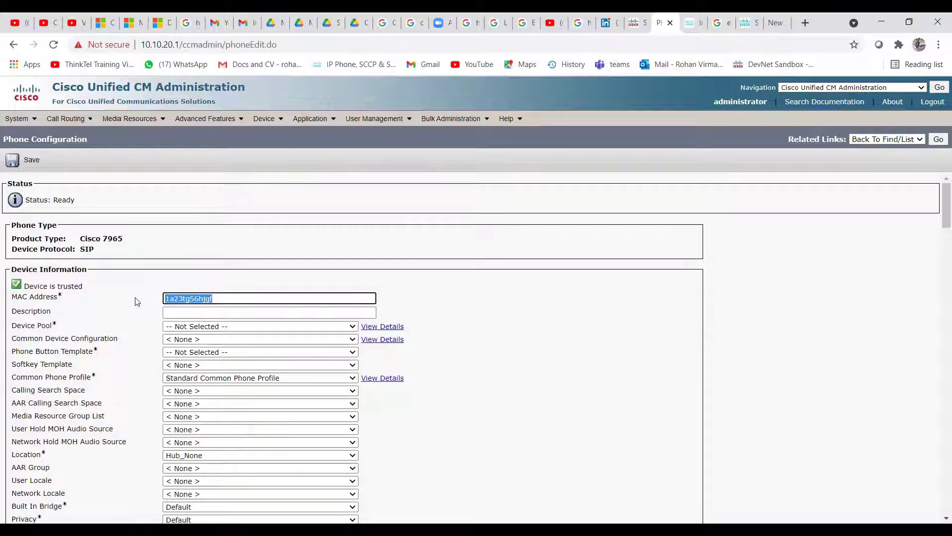
left_click(171, 312)
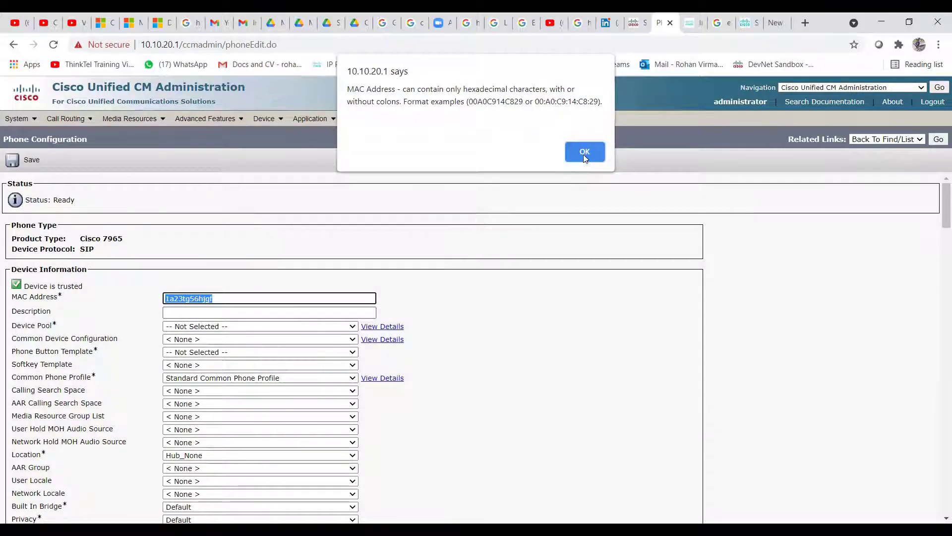
key("Return")
Correct the MAC address to 1A2546748BDC so the Description auto-fills as SEP1A2546748BDC
left_click(234, 299)
double_click(234, 299)
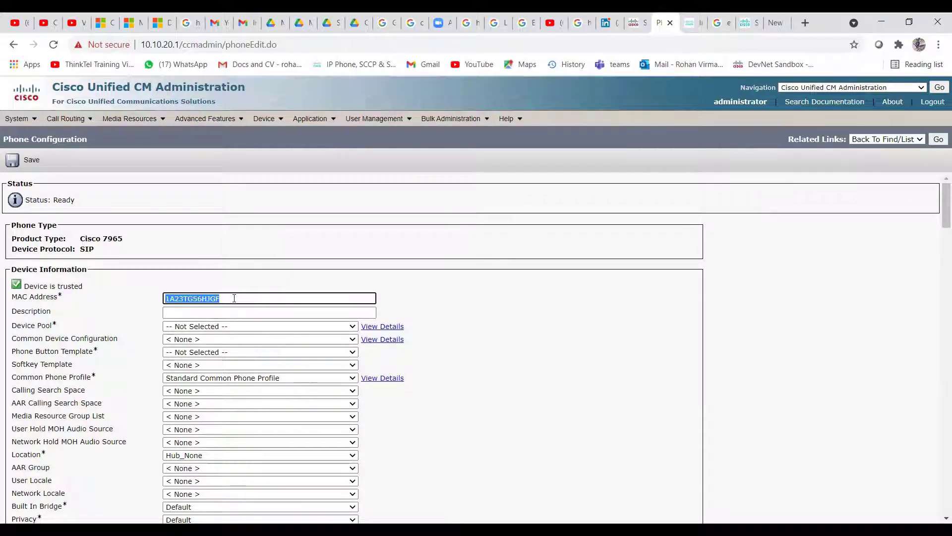
type("1a2")
type("54674")
type("8")
type("bdd")
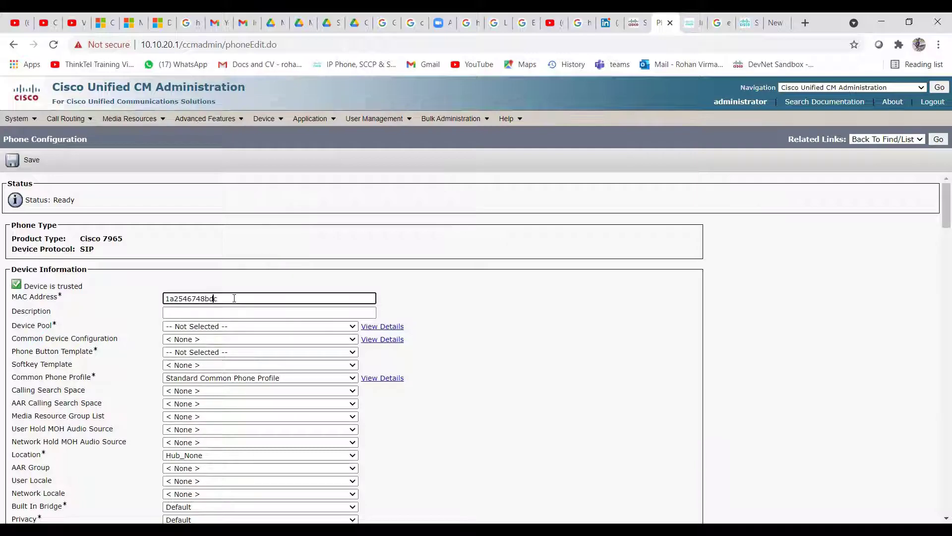
key("Left")
key("Left")
key("Left")
key("Left")
key("End")
left_click(227, 310)
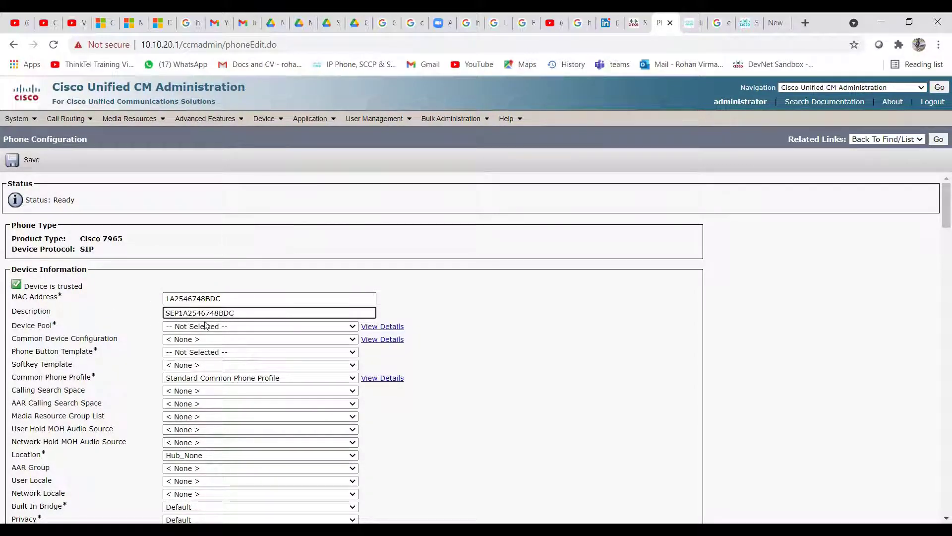
left_click(179, 312)
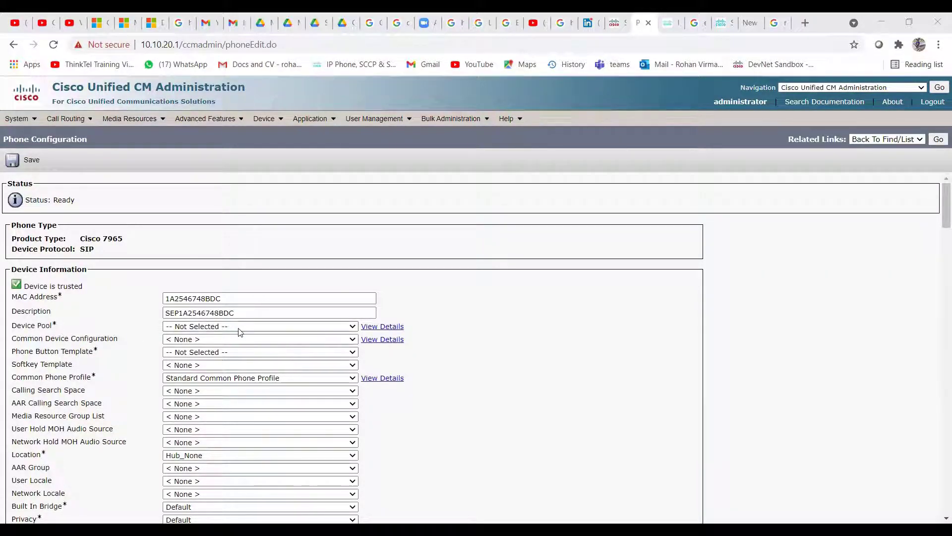
Set Device Pool to Default and Phone Button Template to Standard 7965 SIP
left_click(169, 327)
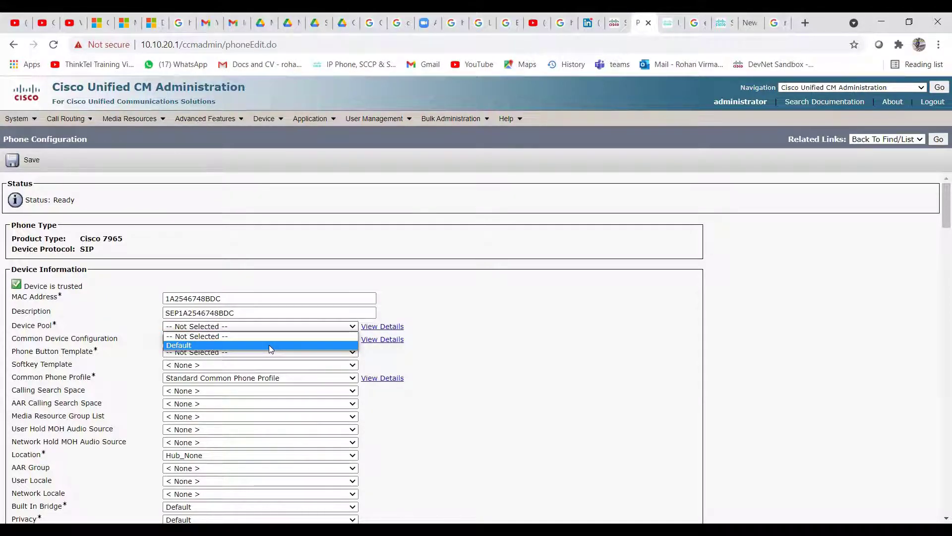
left_click(271, 345)
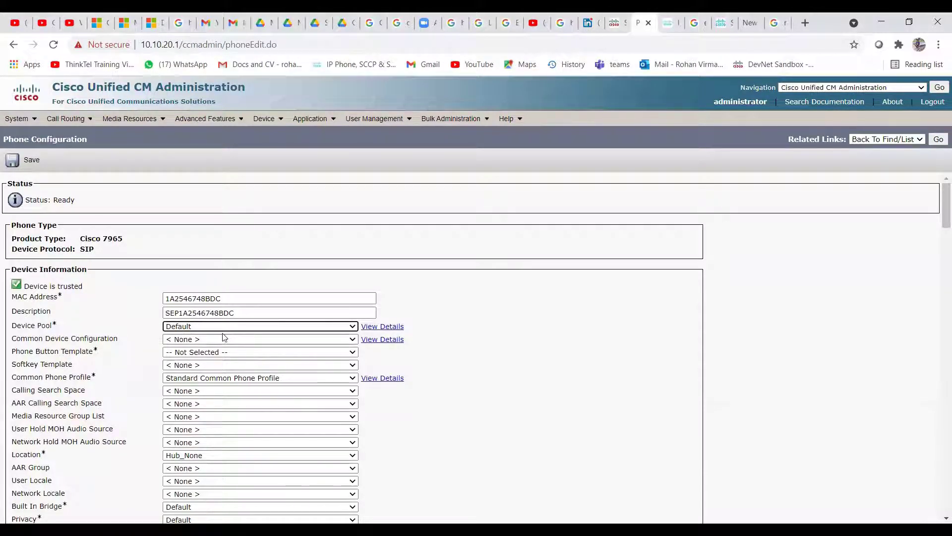
scroll(108, 320, "down", 1)
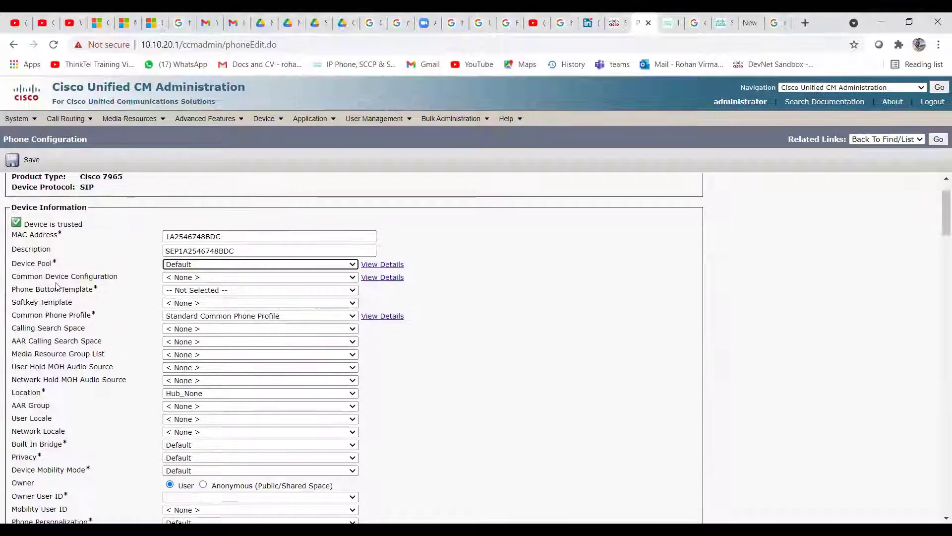
left_click_drag(99, 290, 25, 292)
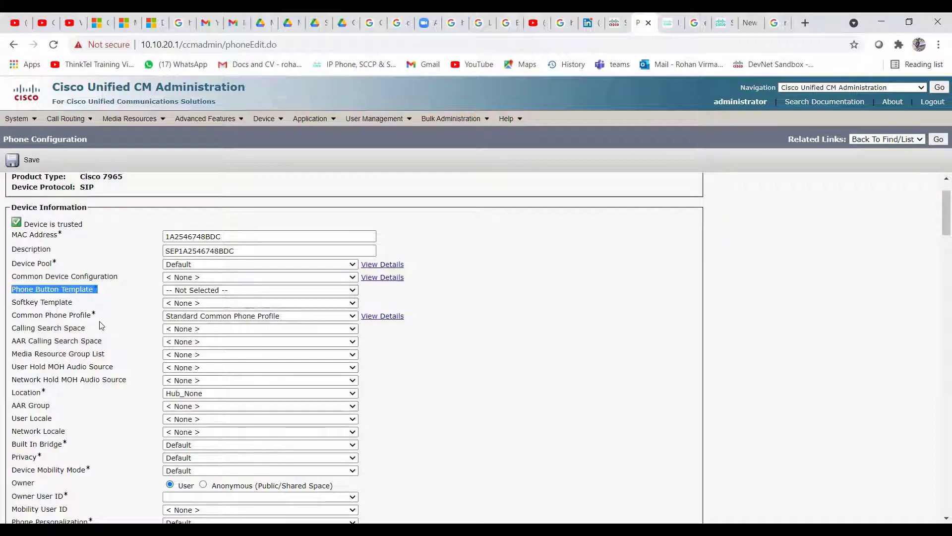
left_click_drag(100, 316, 28, 316)
left_click(24, 291)
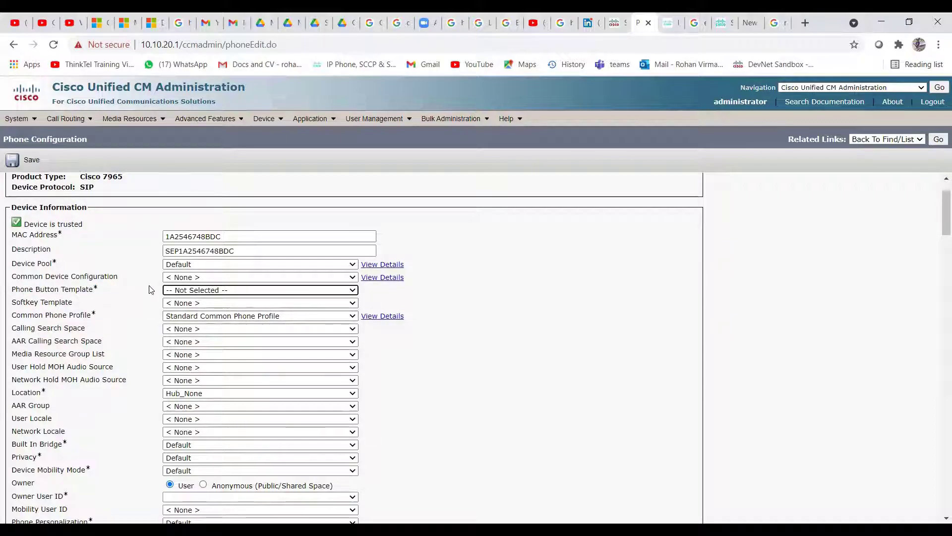
left_click(212, 292)
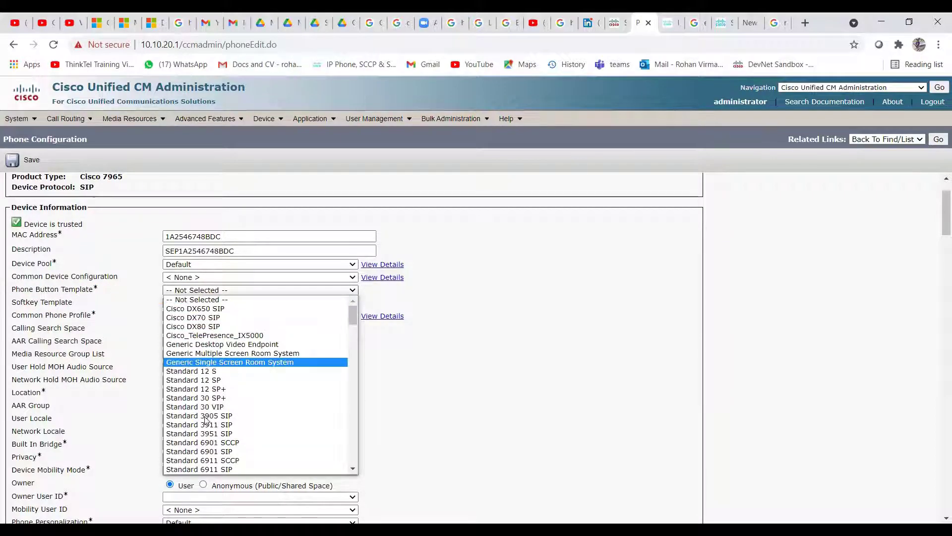
scroll(228, 392, "down", 8)
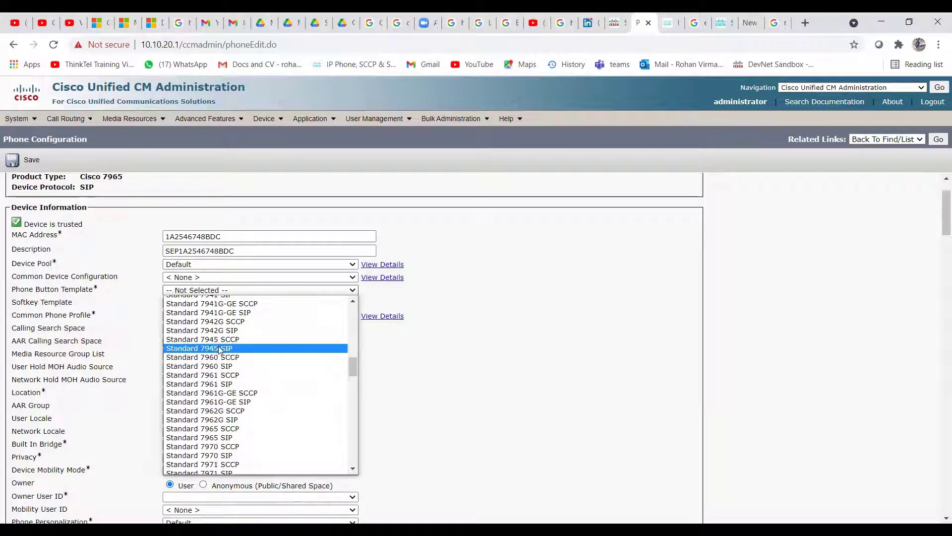
scroll(214, 399, "down", 3)
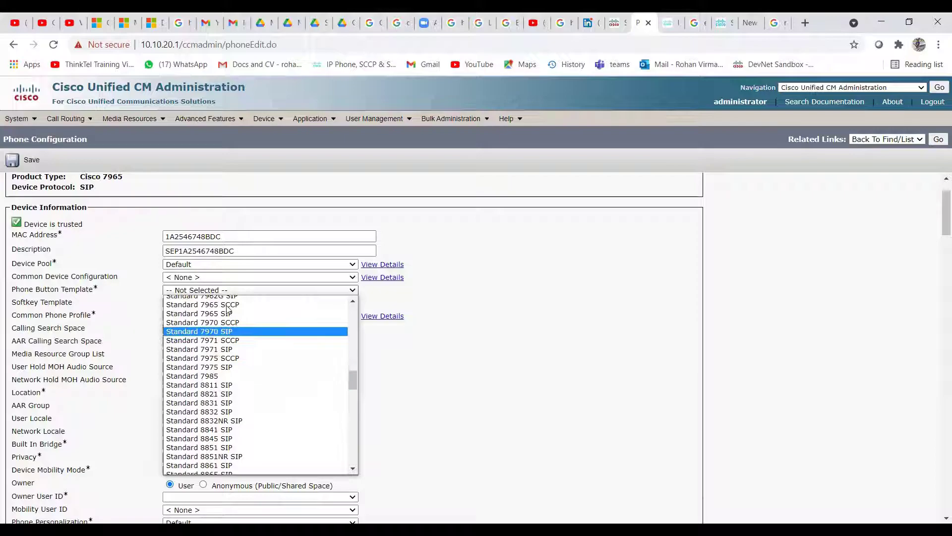
scroll(217, 336, "up", 4)
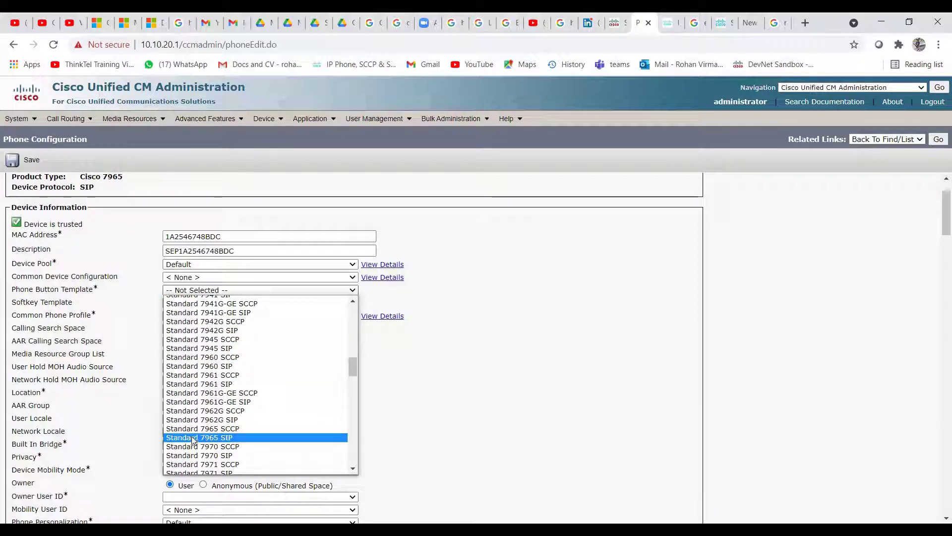
left_click(209, 438)
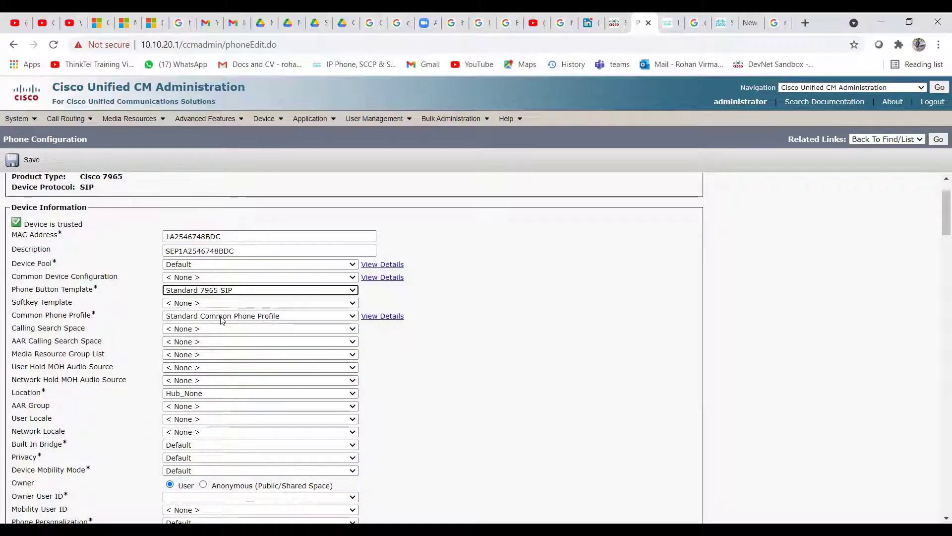
Make user01, the first listed user, the phone's Owner User ID
scroll(89, 401, "down", 1)
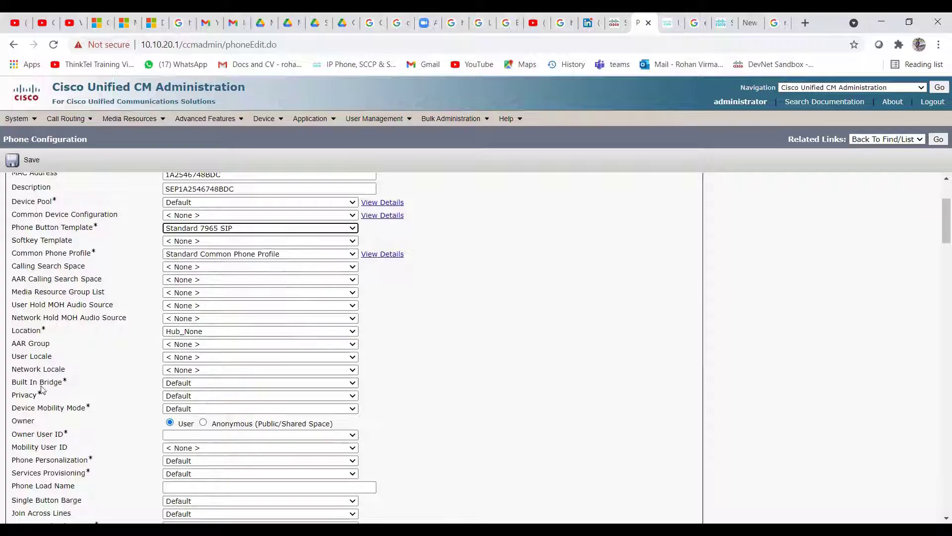
scroll(104, 401, "down", 1)
scroll(103, 400, "down", 1)
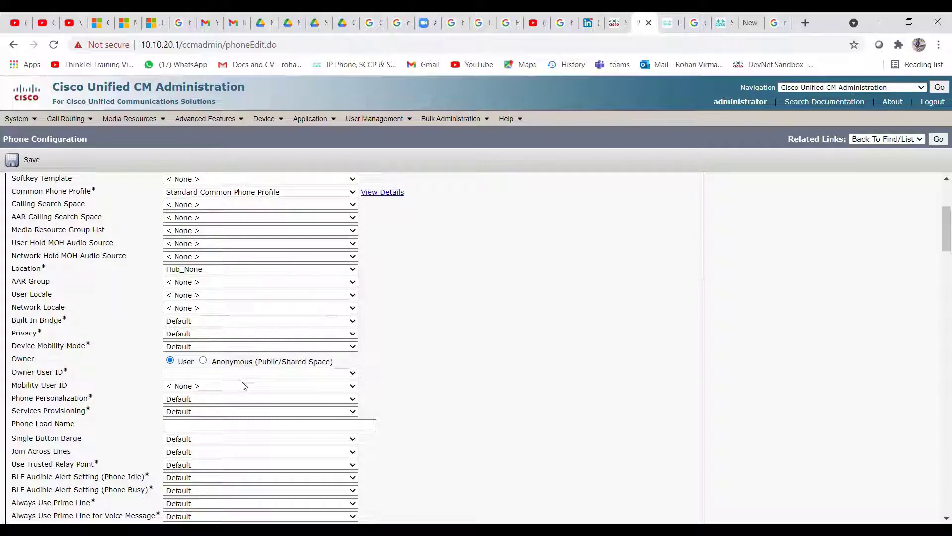
left_click(355, 376)
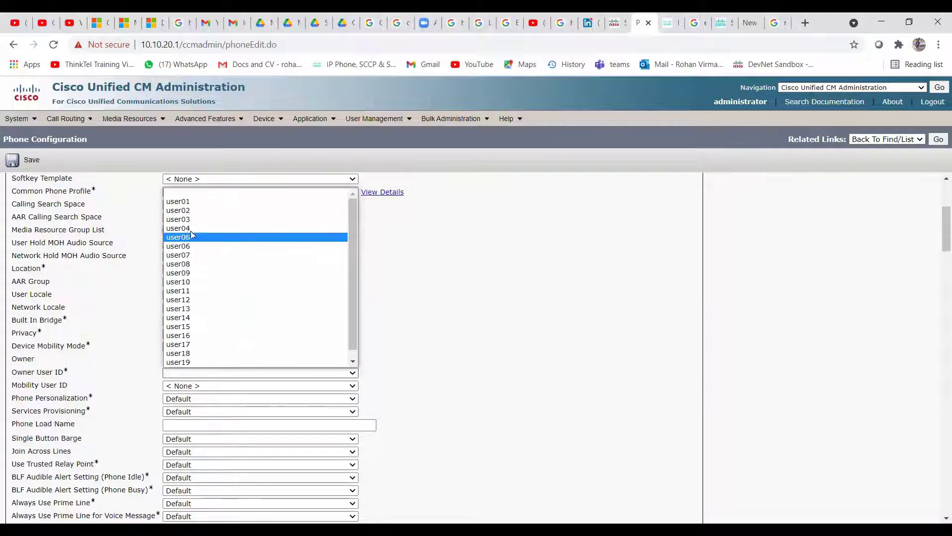
left_click(181, 202)
left_click(442, 402)
scroll(415, 397, "down", 1)
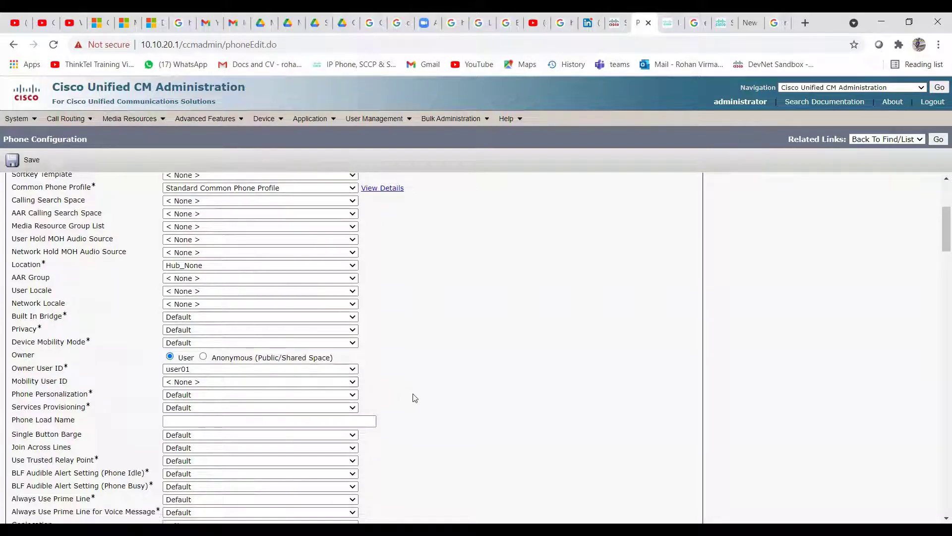
scroll(397, 387, "down", 1)
scroll(206, 295, "down", 1)
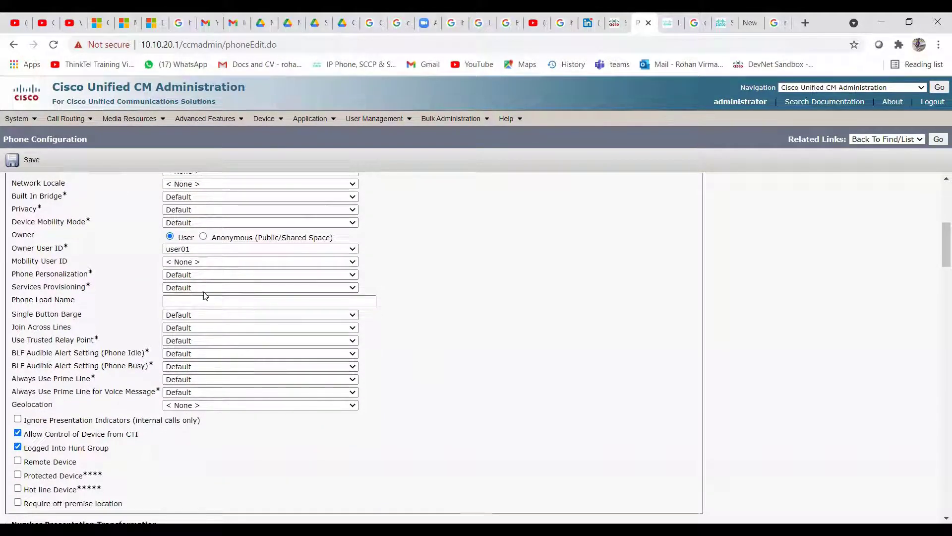
scroll(40, 328, "down", 2)
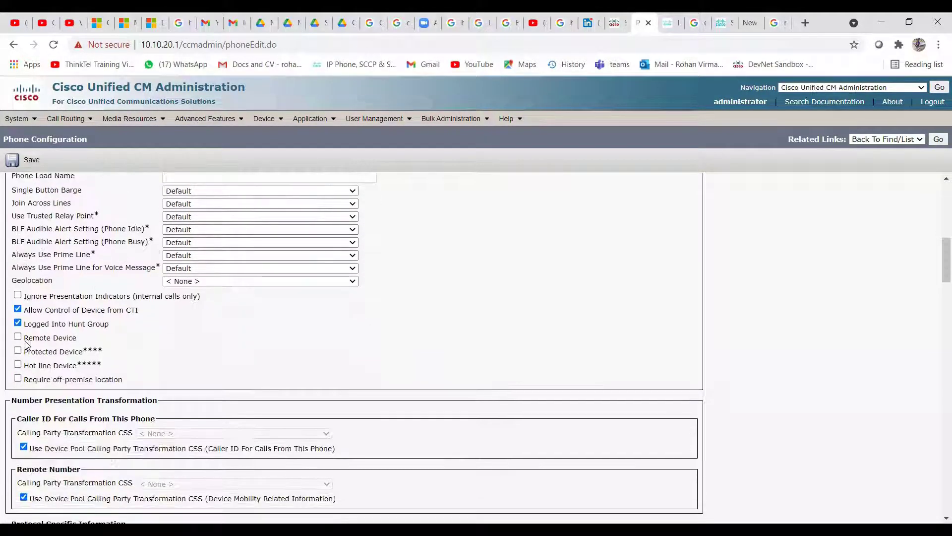
scroll(196, 334, "down", 5)
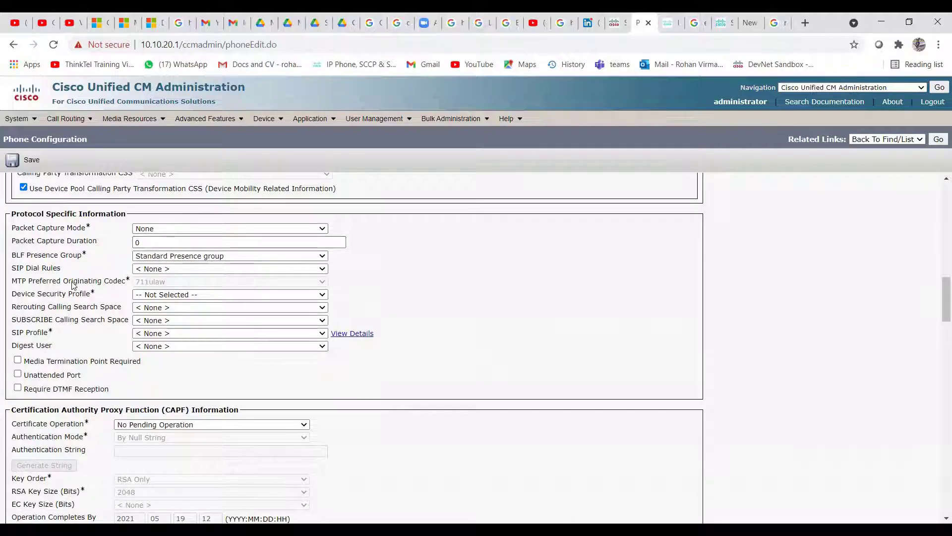
Choose Standard SIP Profile and the Cisco 7965 - Standard SIP Non-Secure Profile security profile
left_click(158, 334)
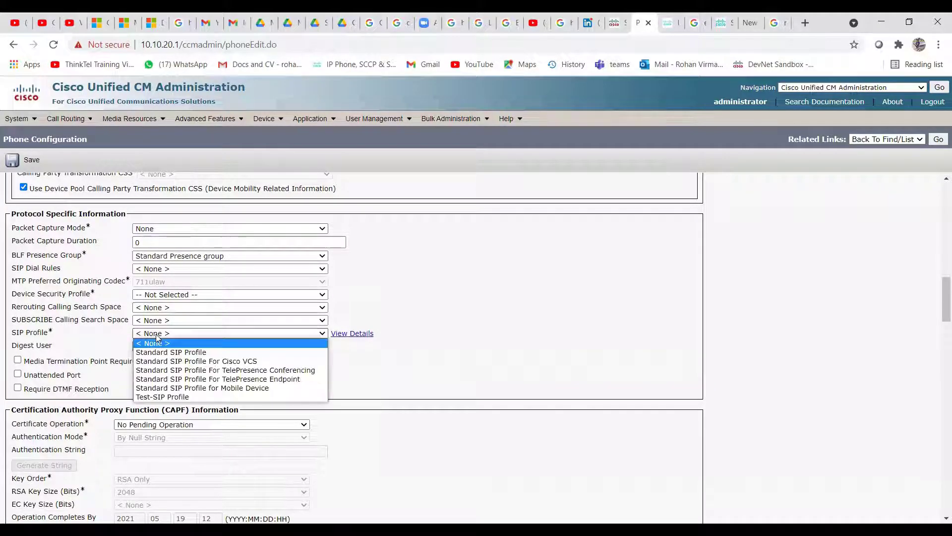
left_click(239, 353)
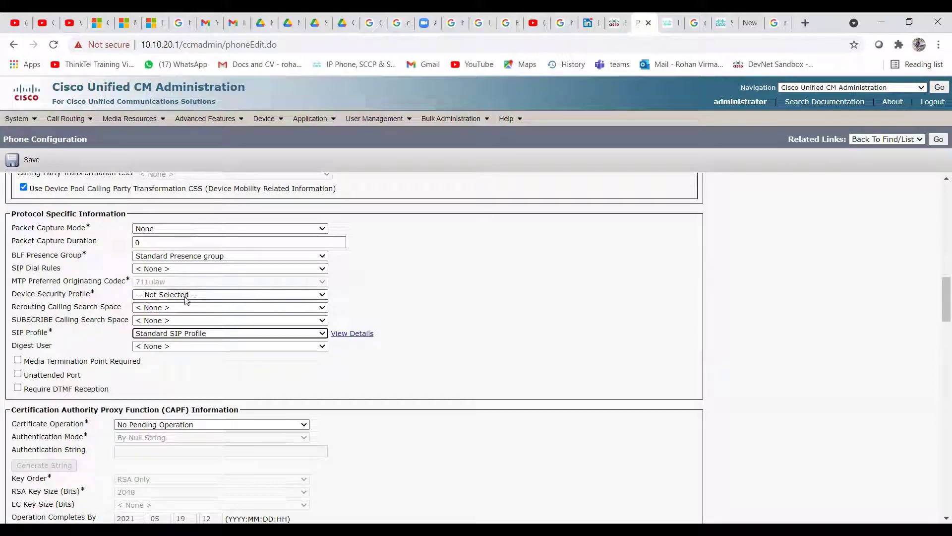
left_click(214, 297)
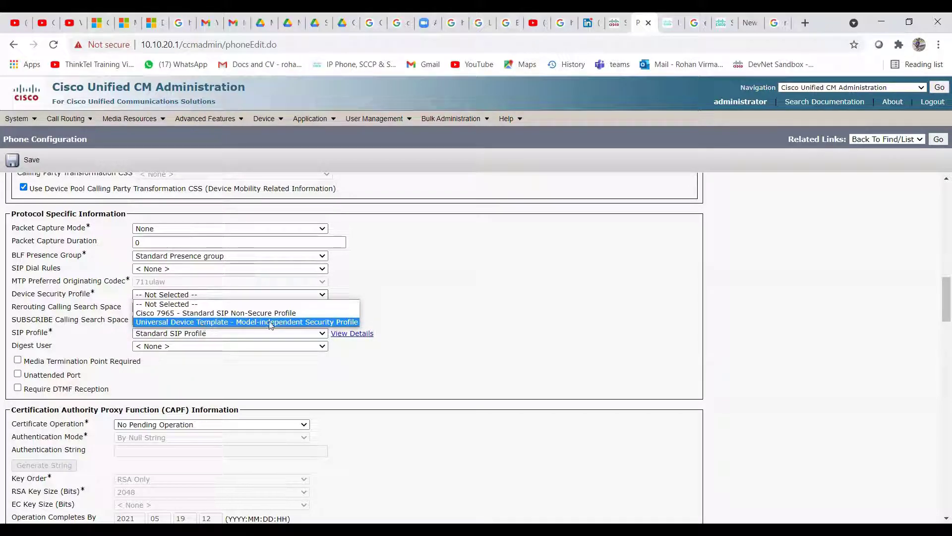
left_click(229, 313)
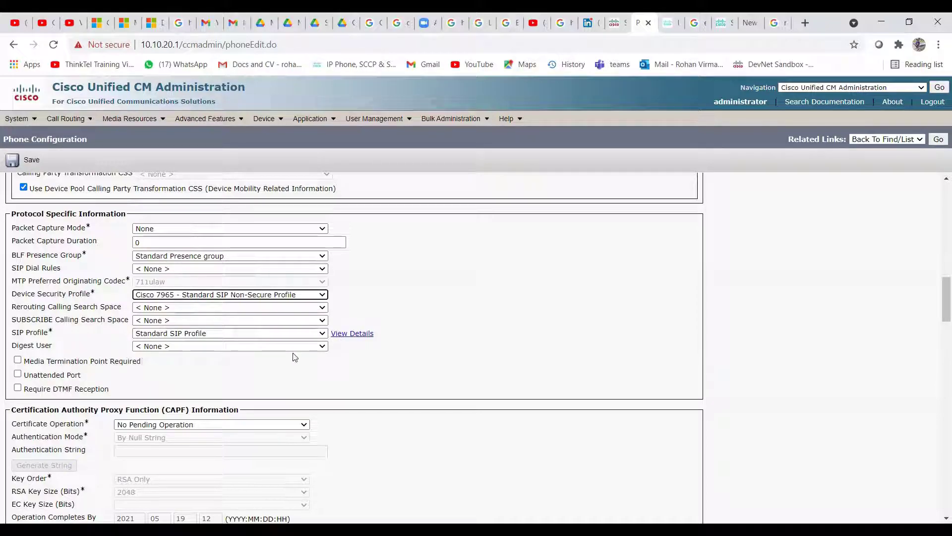
scroll(294, 357, "down", 4)
scroll(123, 352, "down", 9)
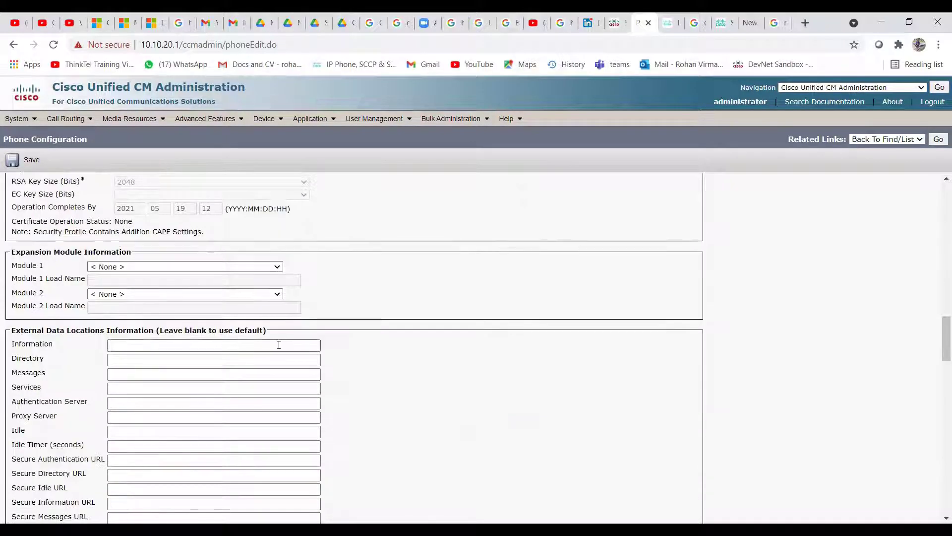
scroll(185, 322, "down", 12)
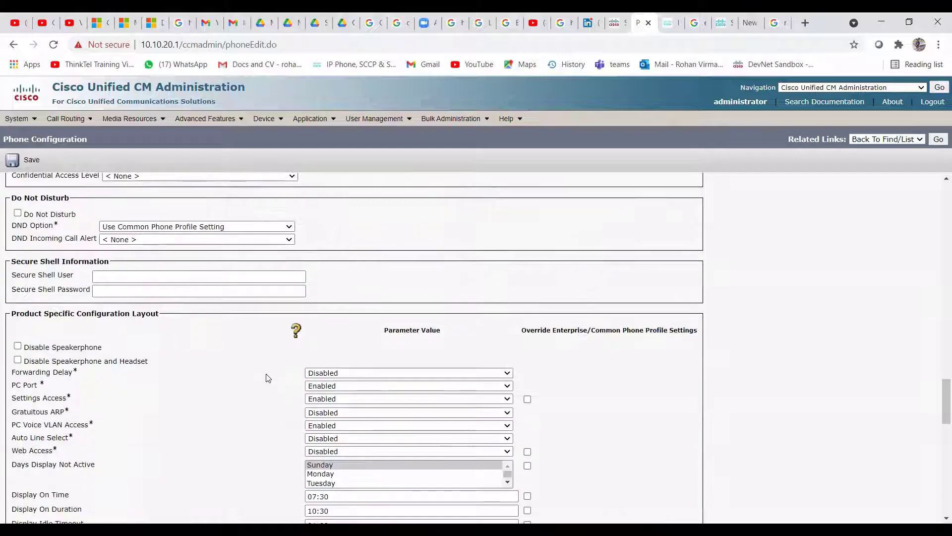
scroll(215, 370, "up", 12)
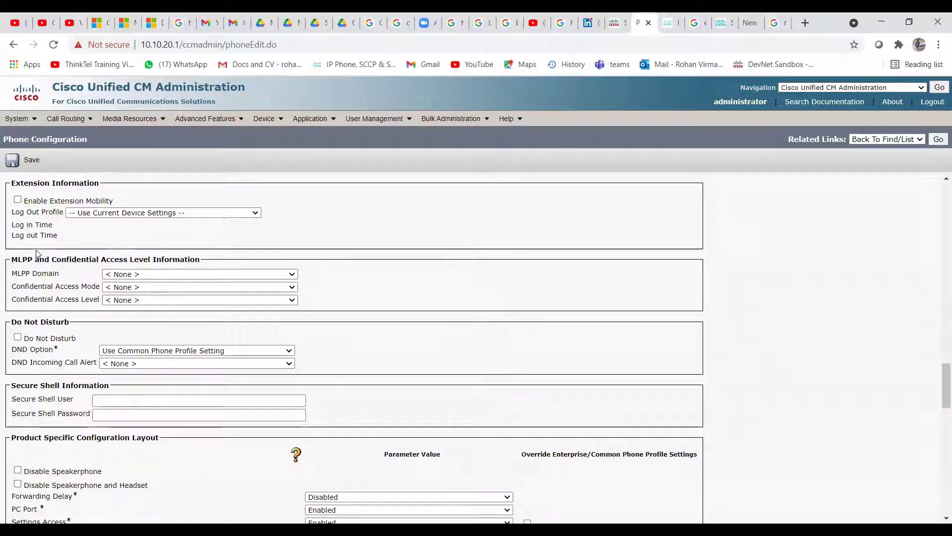
left_click(18, 200)
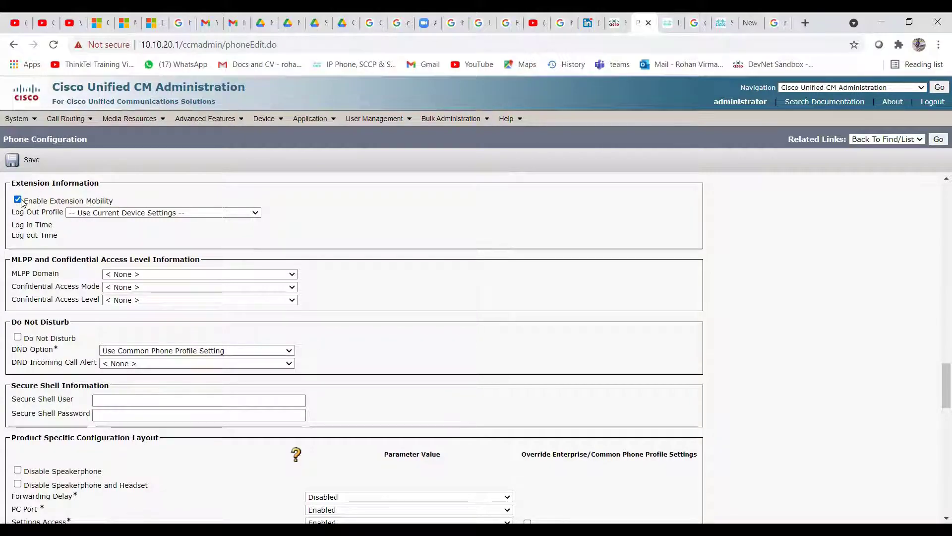
left_click(17, 200)
scroll(97, 332, "down", 5)
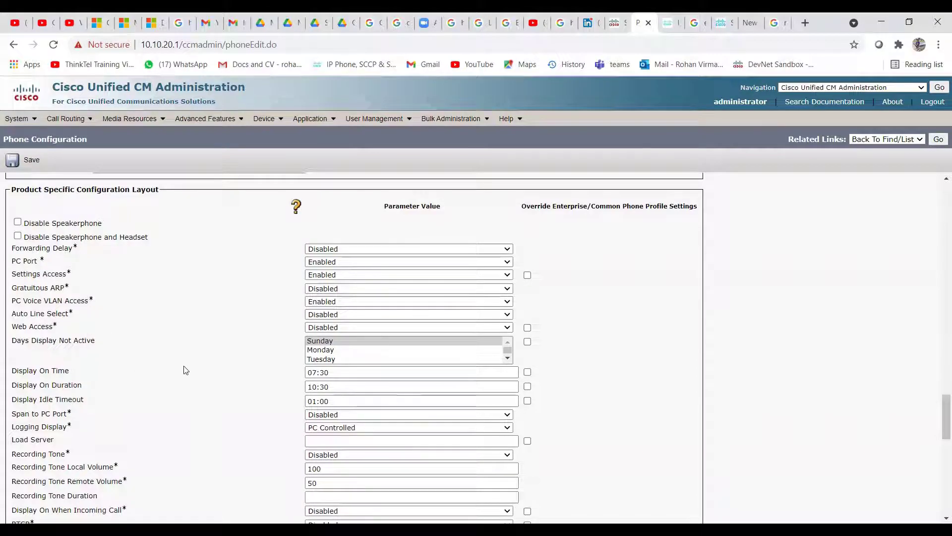
scroll(185, 368, "down", 5)
scroll(199, 328, "down", 6)
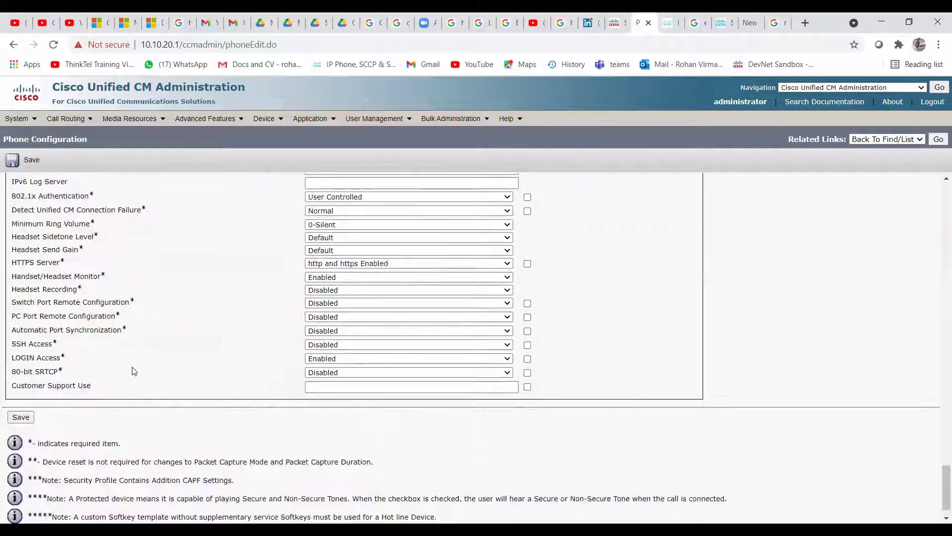
Save the new Cisco 7965 phone and acknowledge the Apply Config reminder
left_click(22, 394)
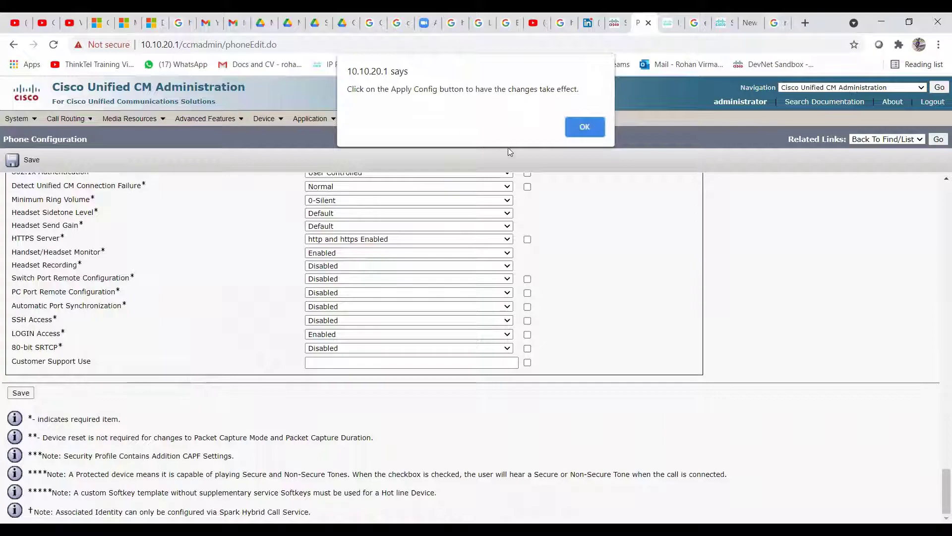
left_click(586, 128)
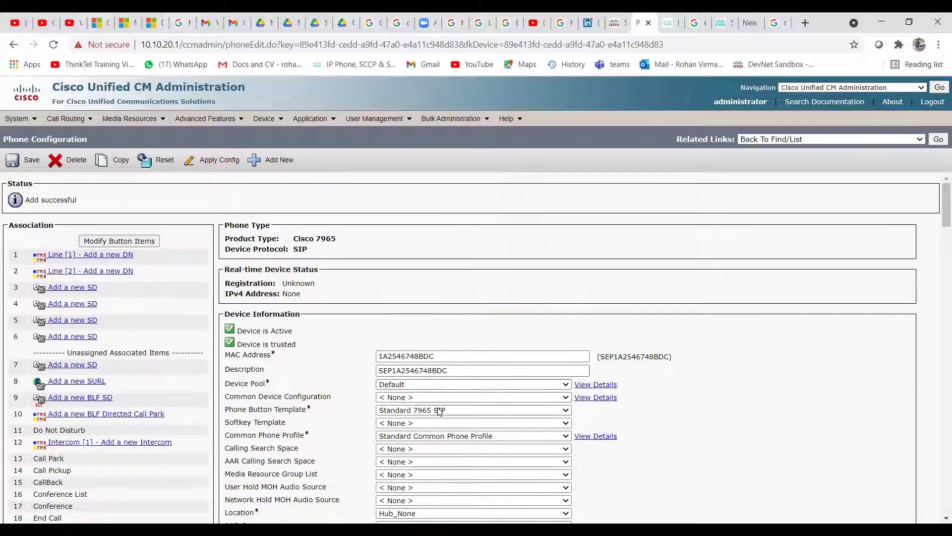
Set the phone's Calling Search Space to LD_CSS
scroll(357, 406, "down", 3)
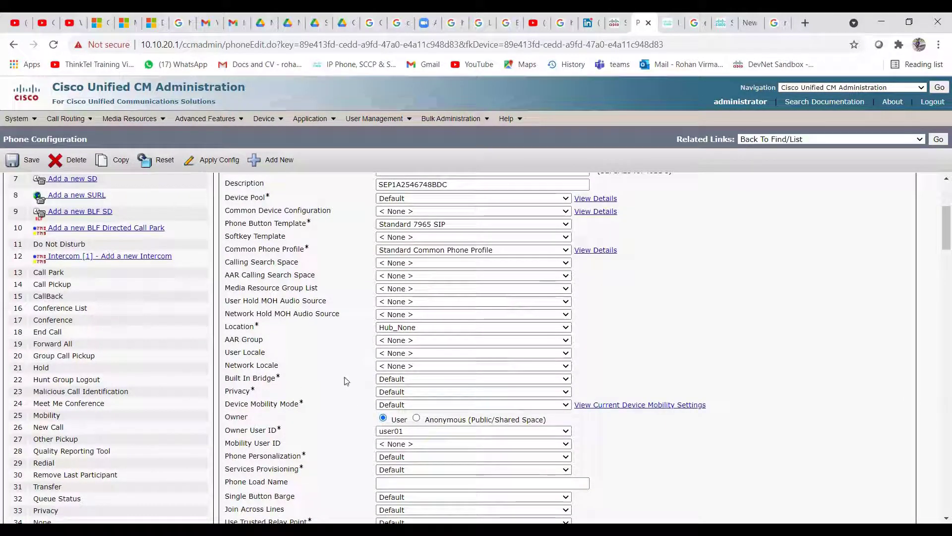
scroll(344, 382, "up", 3)
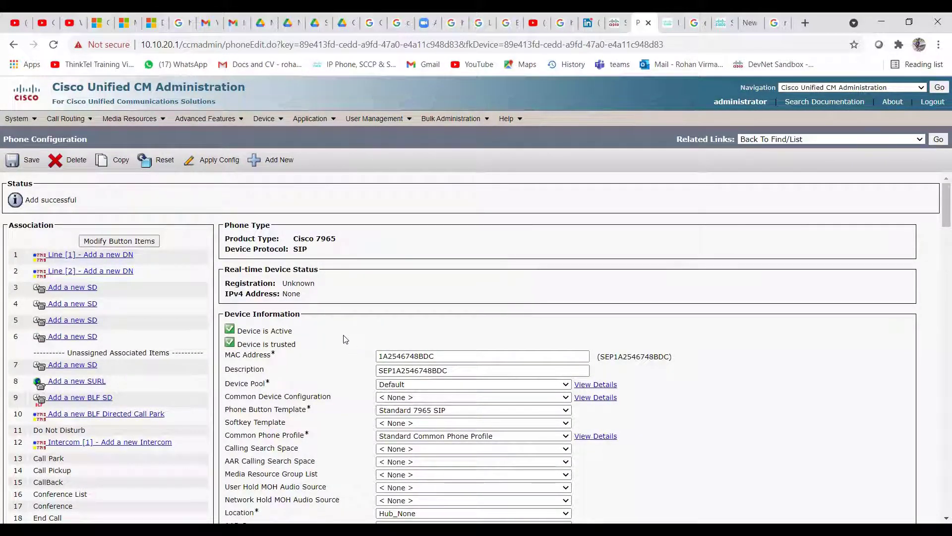
scroll(346, 339, "down", 1)
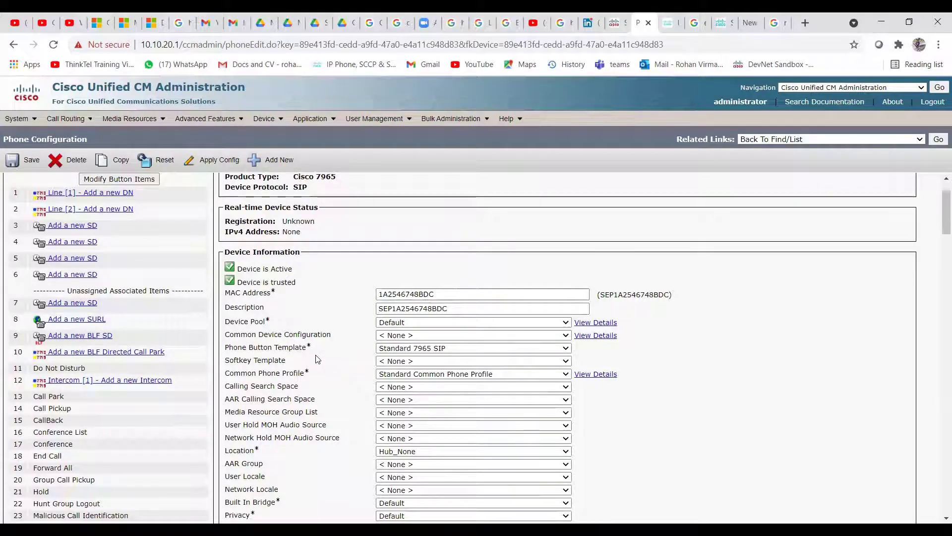
left_click_drag(226, 387, 301, 388)
left_click(307, 388)
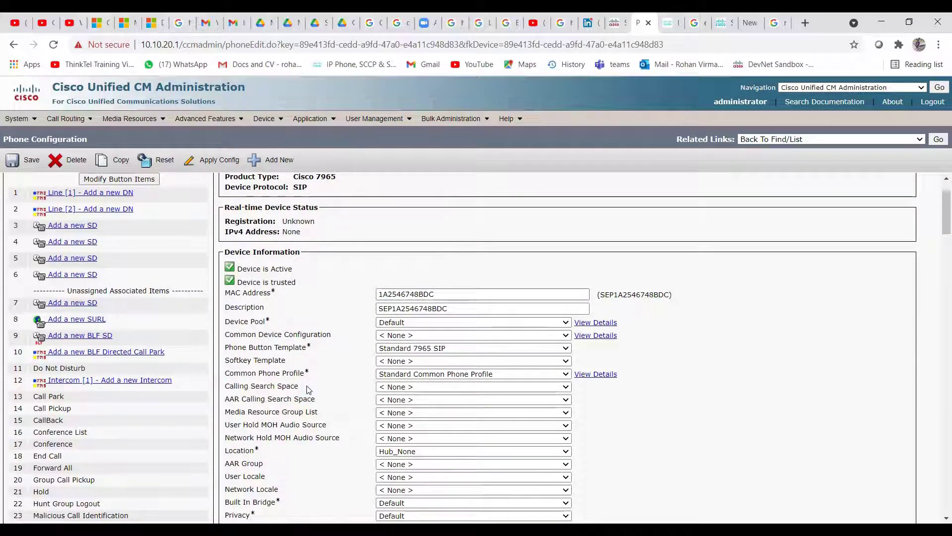
left_click(437, 389)
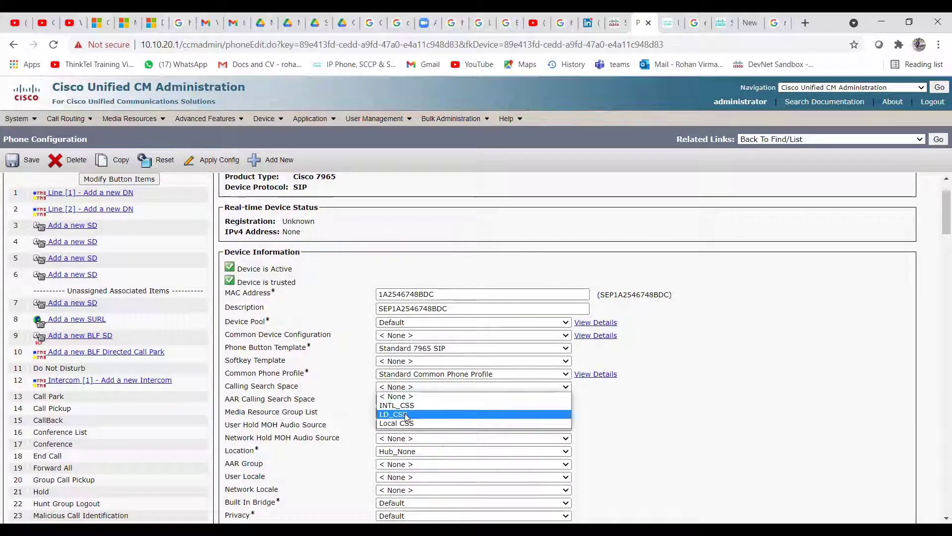
left_click(413, 415)
Save the phone, dismiss the Apply Config reminder, and go to Line 1's directory number page
scroll(124, 248, "up", 2)
left_click(18, 164)
left_click(579, 122)
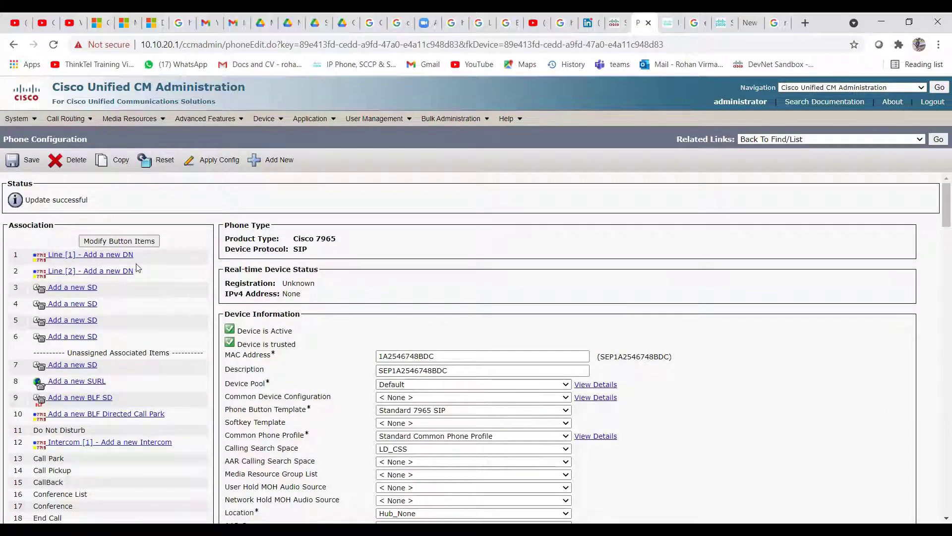
left_click(106, 256)
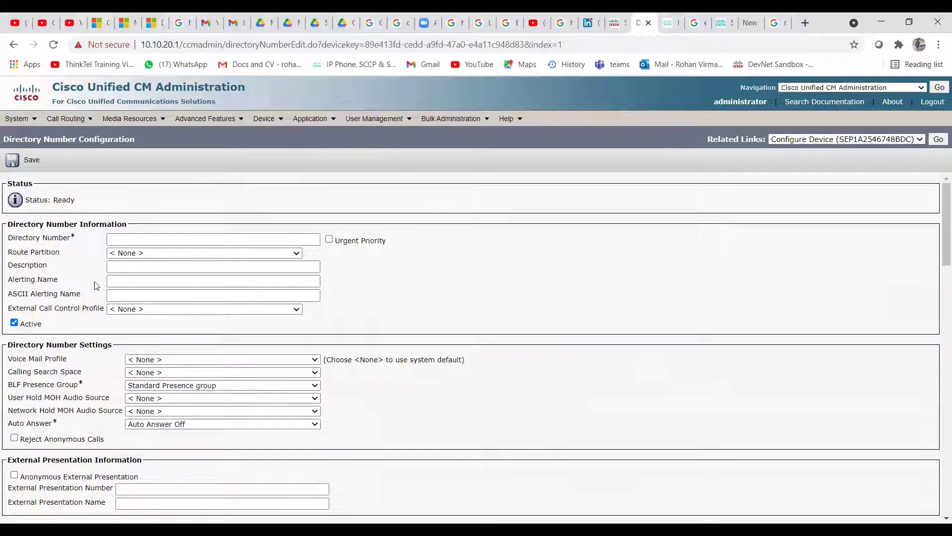
Enter 3452 as Line 1's directory number and let the page refresh
left_click(210, 239)
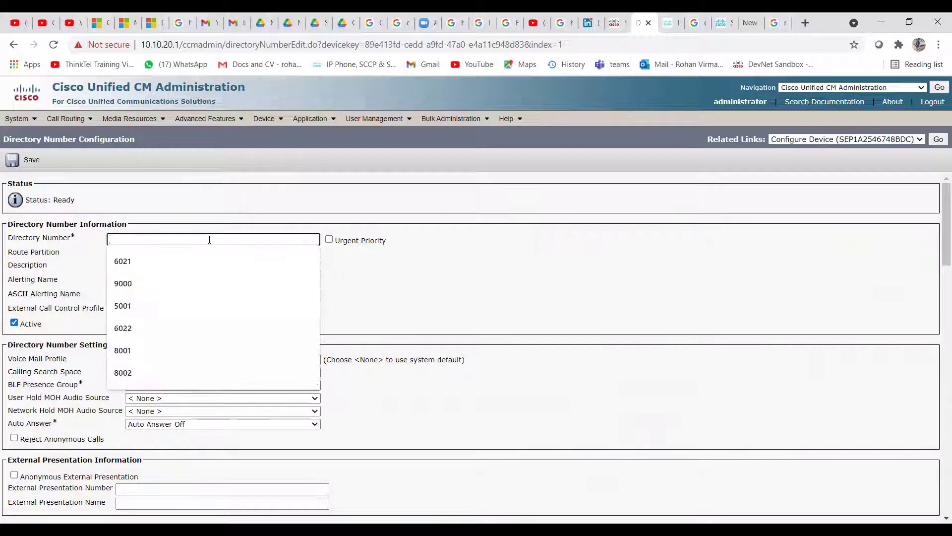
type("34")
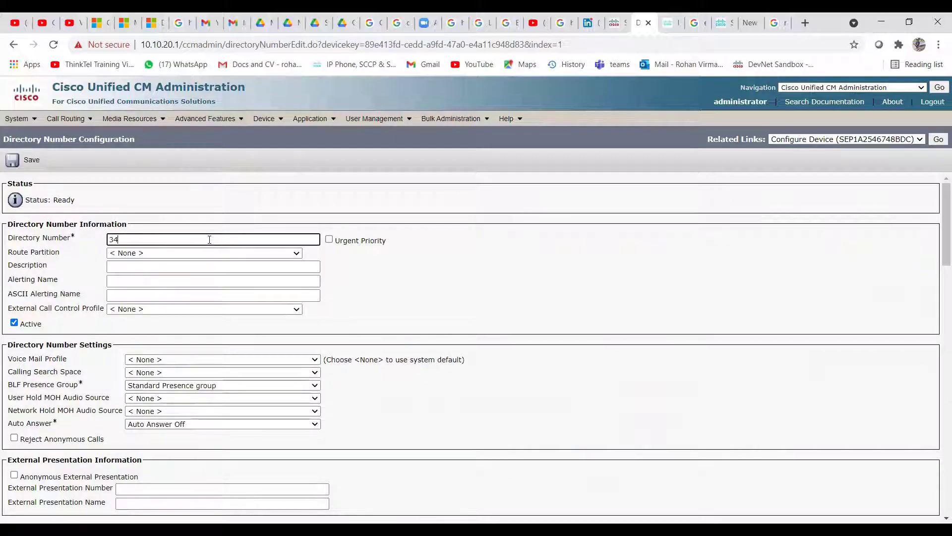
type("52")
left_click(154, 266)
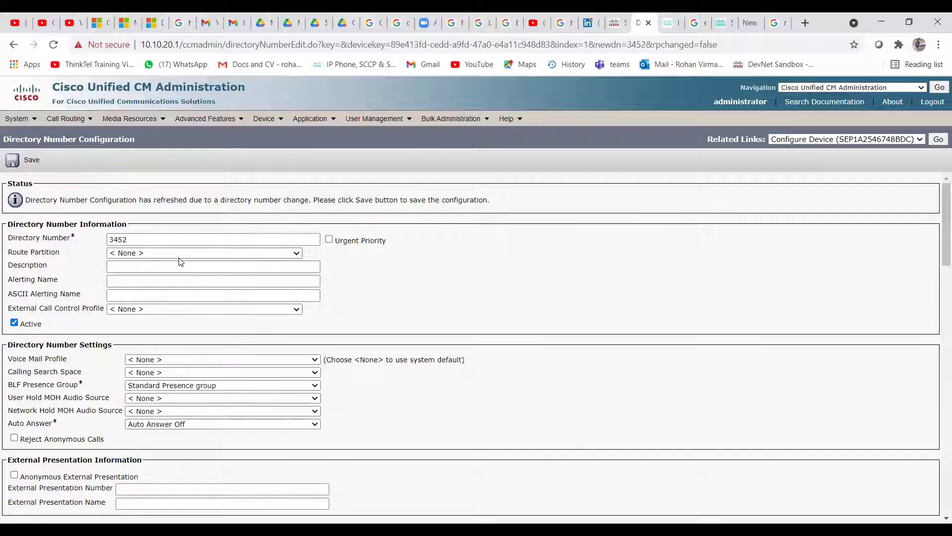
Put 3452 in Local_PT with description 'Test Number' and alerting name 'Test'
left_click(198, 252)
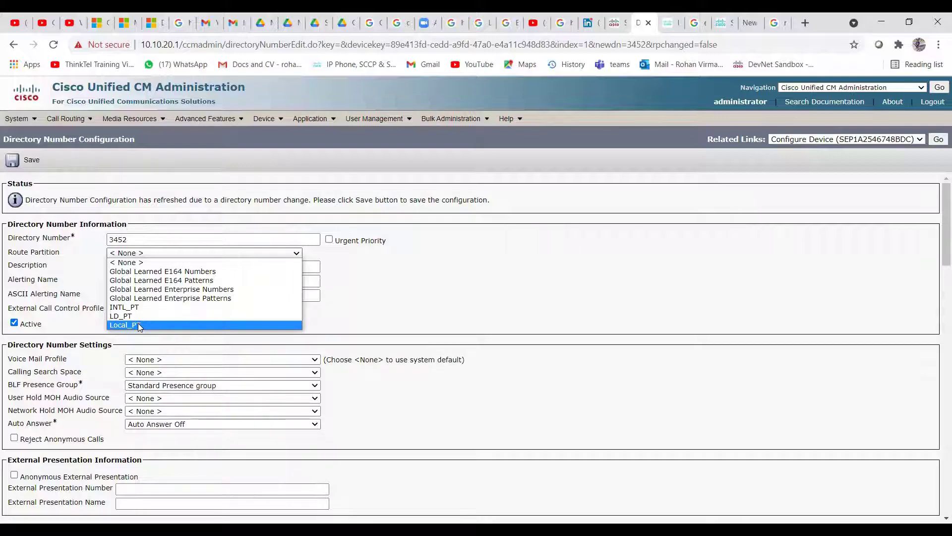
left_click(138, 323)
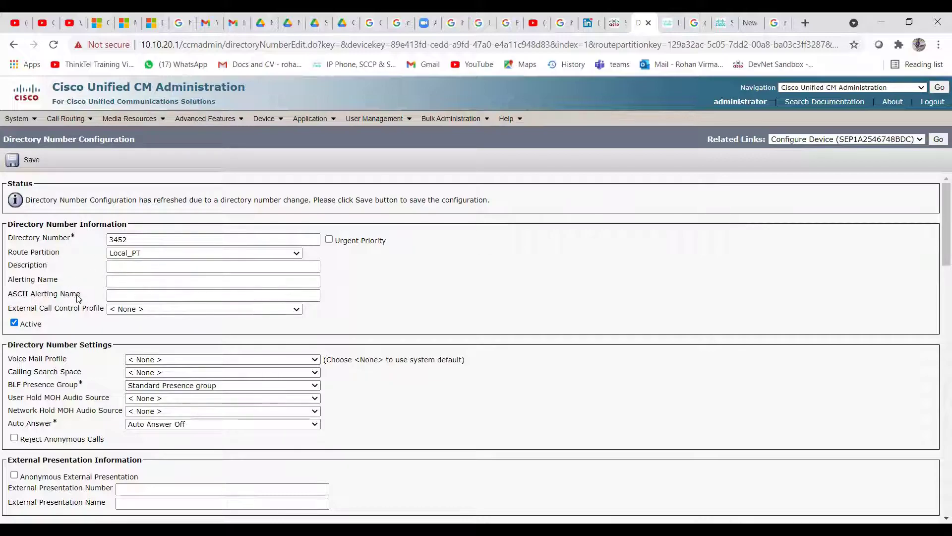
left_click(128, 267)
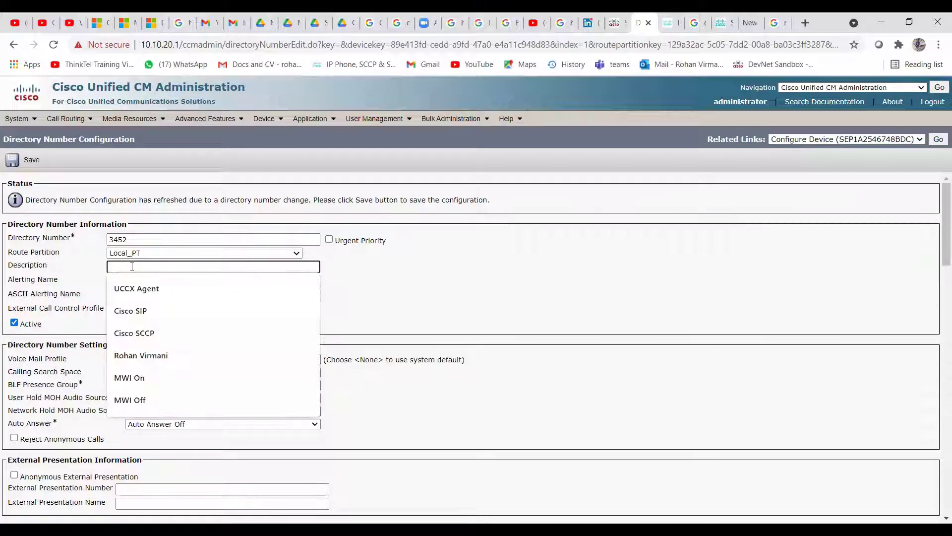
type("Test Number")
key("Tab")
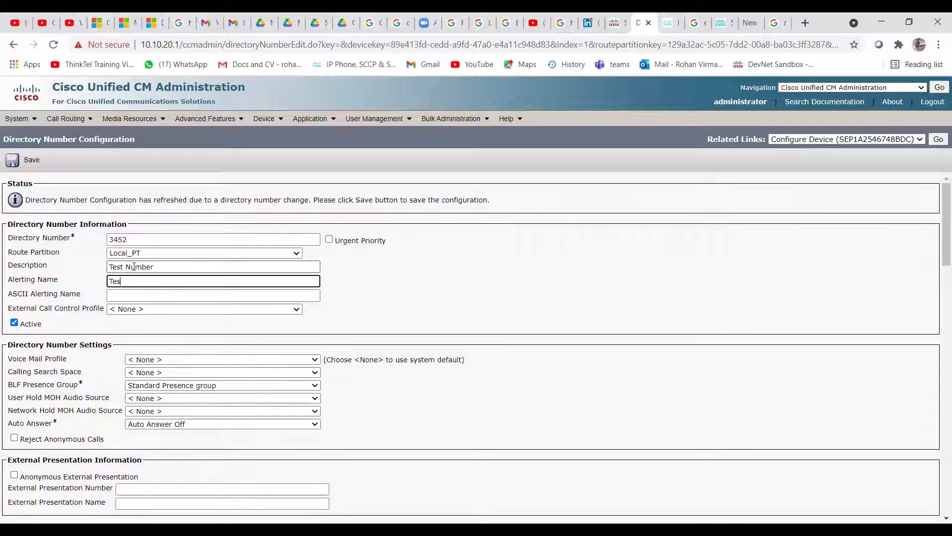
key("Tab")
key("Tab")
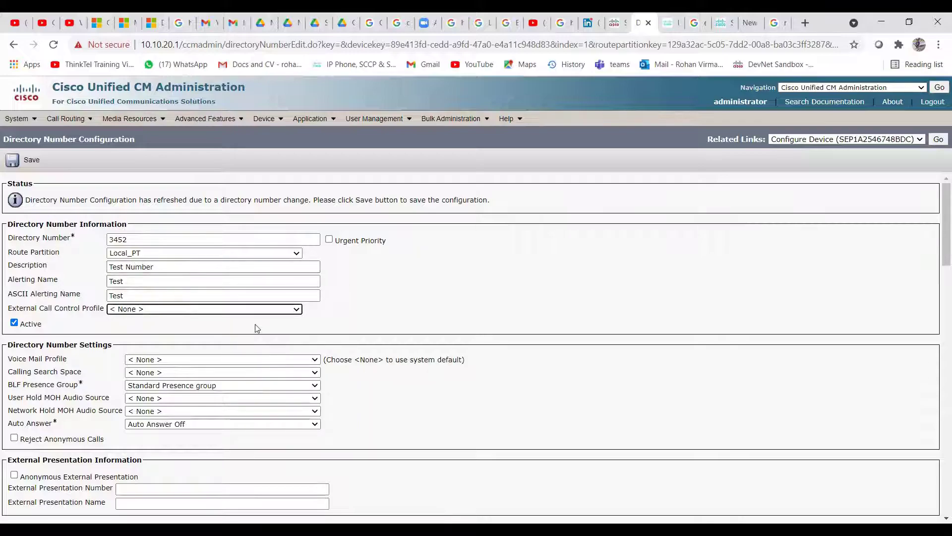
scroll(258, 328, "down", 3)
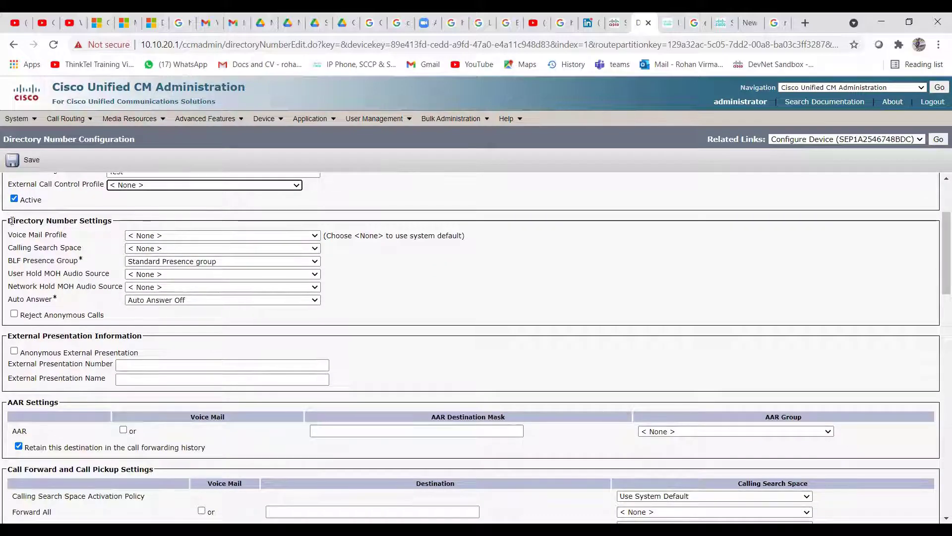
Choose the Default voice mail profile and keep Auto Answer at Auto Answer Off
left_click(310, 235)
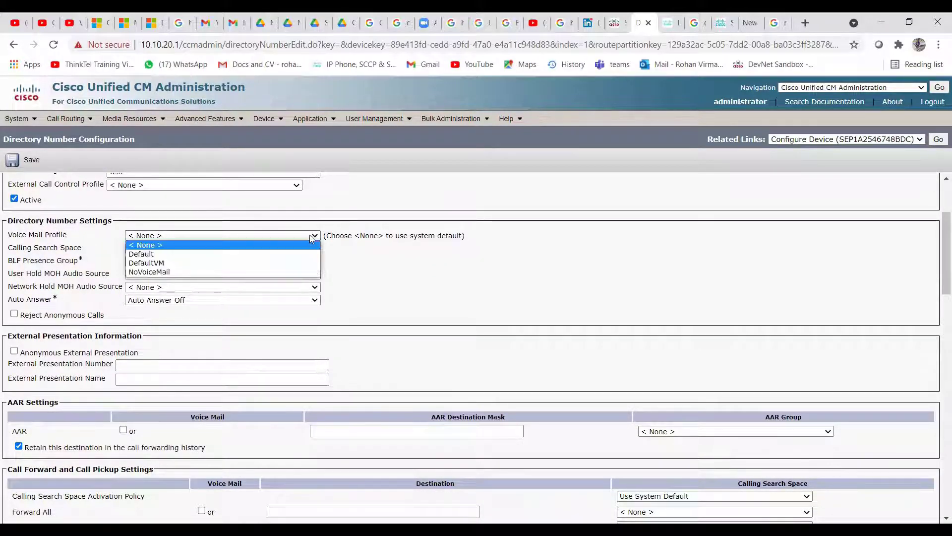
left_click(160, 255)
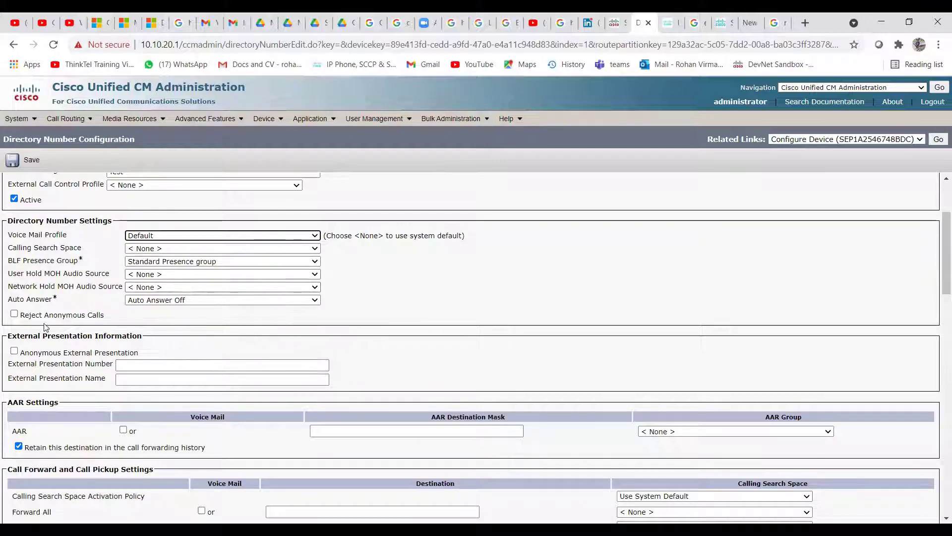
left_click(237, 300)
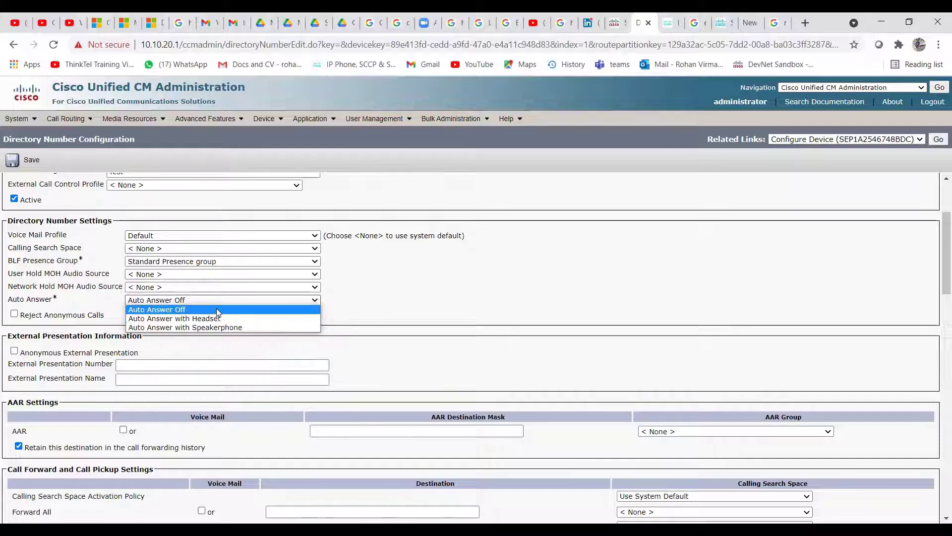
left_click(208, 309)
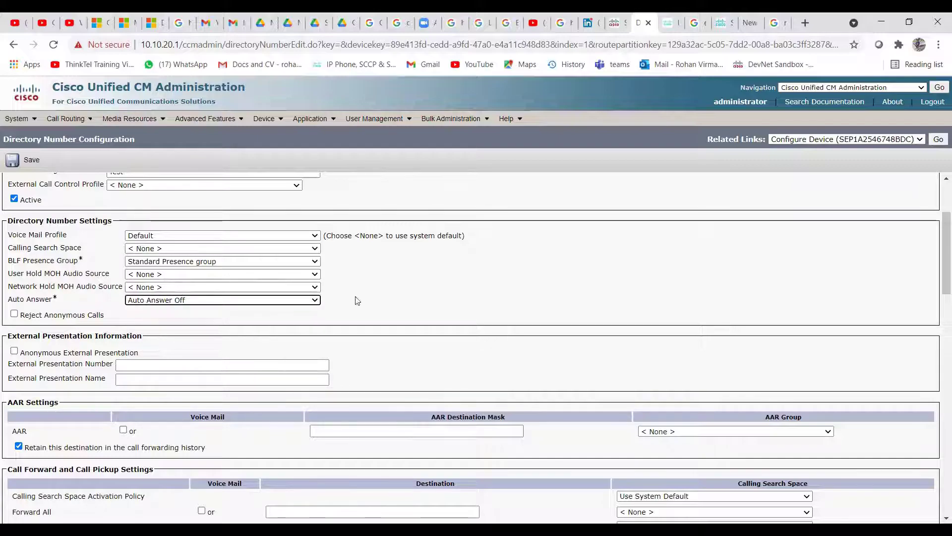
scroll(400, 296, "down", 1)
scroll(221, 294, "down", 3)
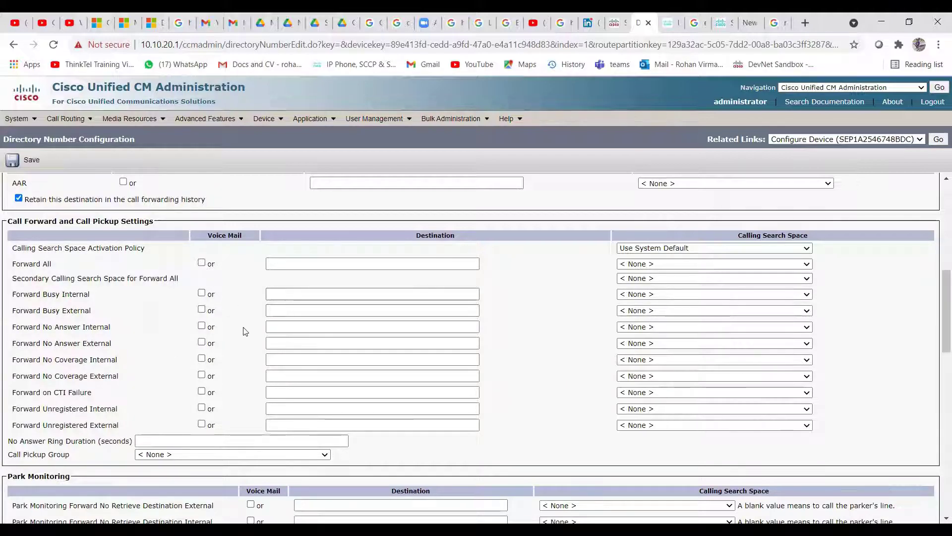
Tick Voice Mail for Forward All and set its calling search space to Local CSS
left_click(201, 262)
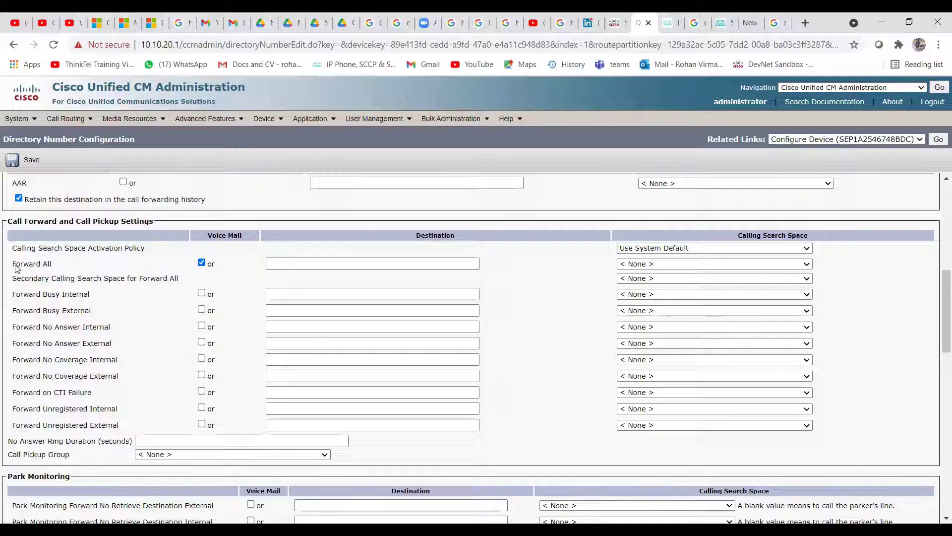
left_click(201, 263)
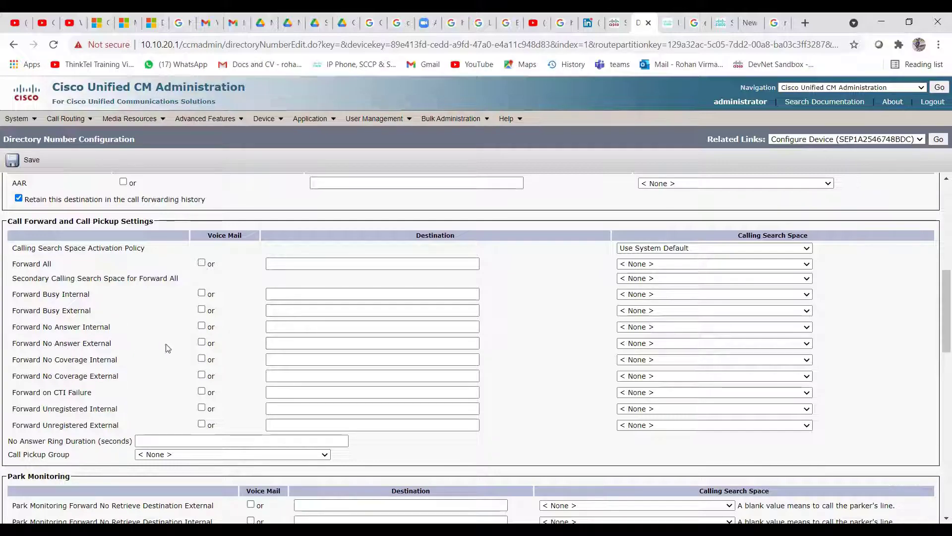
left_click(202, 326)
left_click(202, 326)
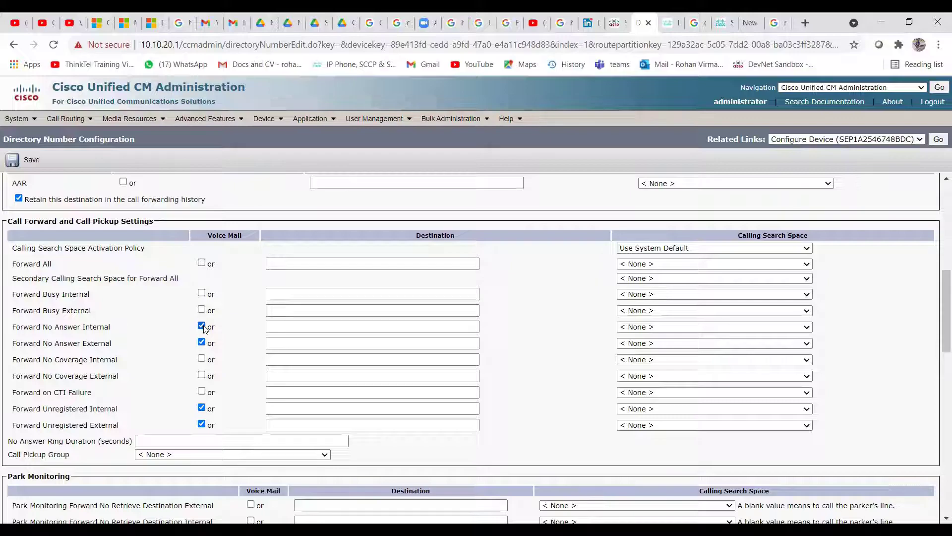
left_click(201, 263)
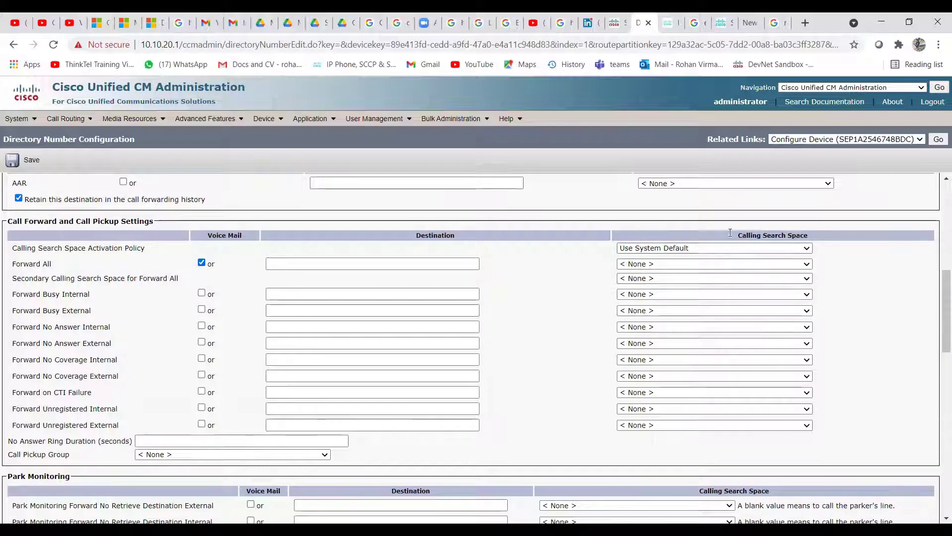
left_click(715, 265)
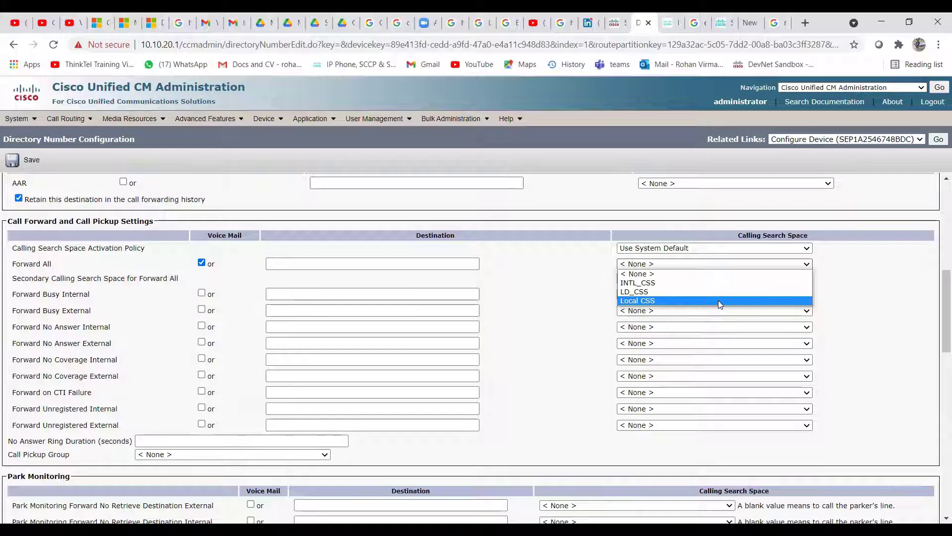
left_click(717, 301)
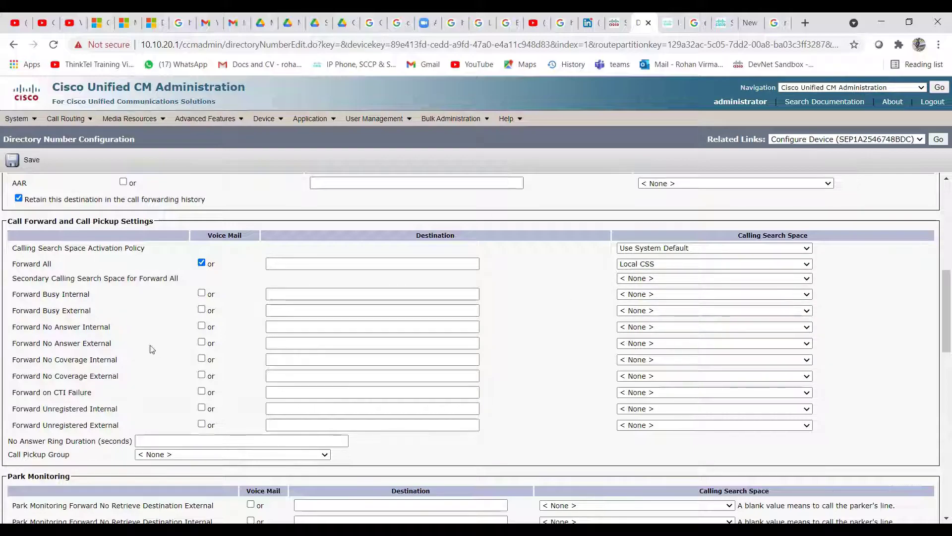
Set Line 1's Display (Caller ID) to 'Test' so the ASCII display copies it
scroll(134, 369, "down", 3)
scroll(91, 393, "down", 3)
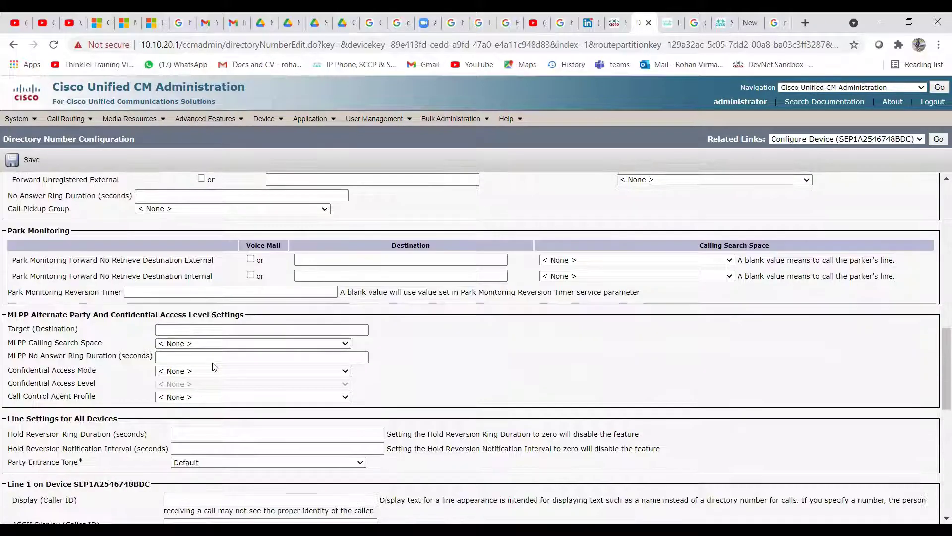
scroll(91, 393, "down", 2)
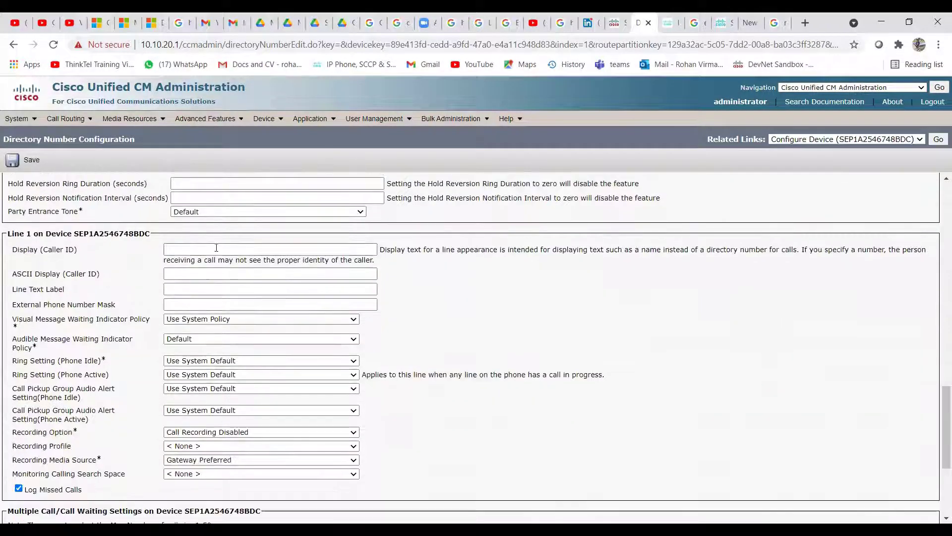
left_click(215, 248)
type("Test")
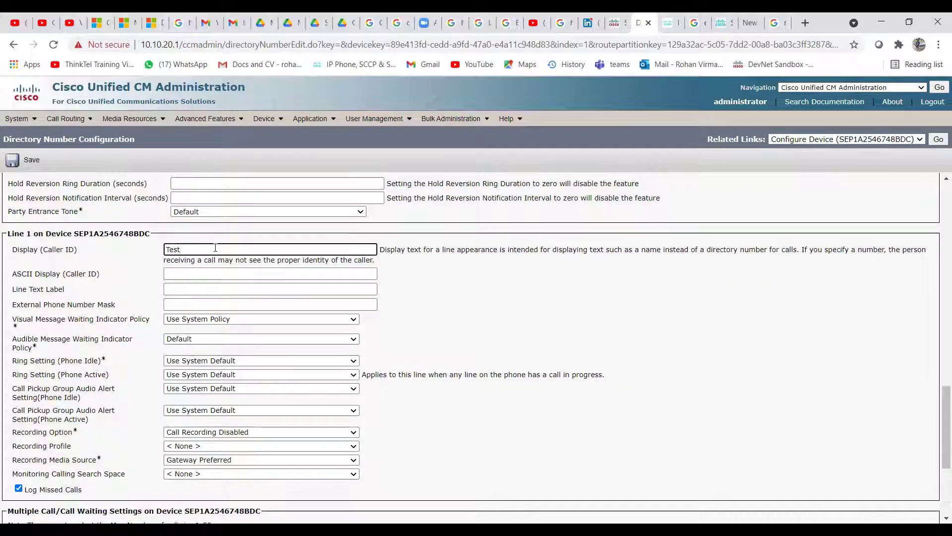
key("Tab")
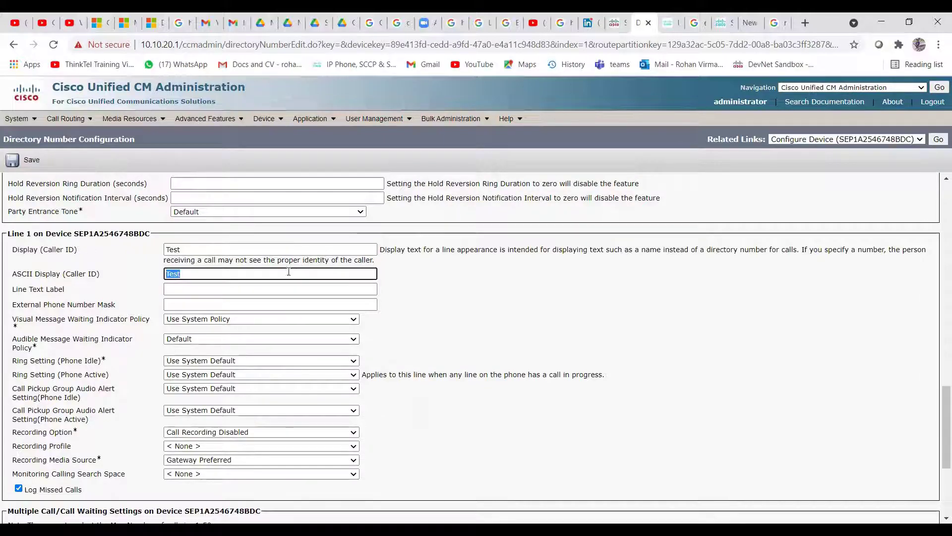
Enter 3452 as Line 1's Line Text Label
left_click(274, 289)
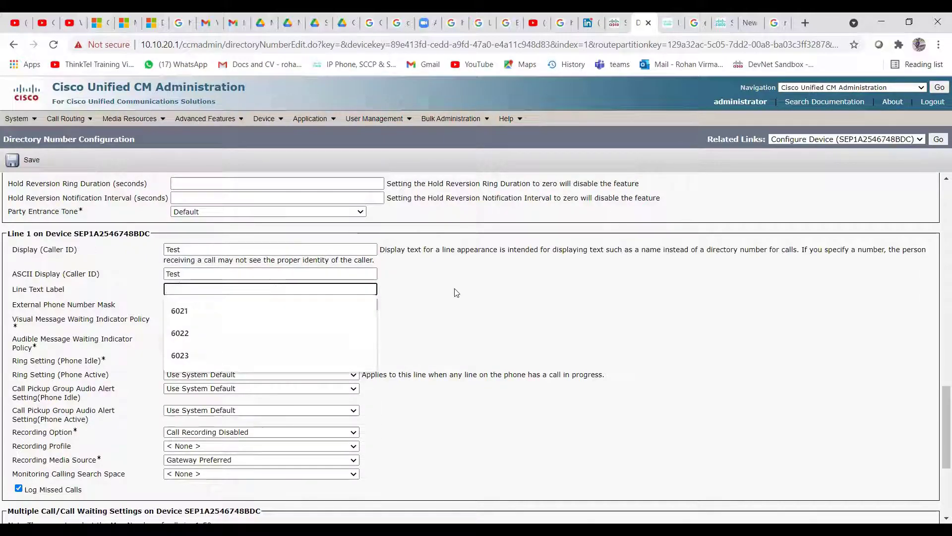
scroll(456, 292, "up", 10)
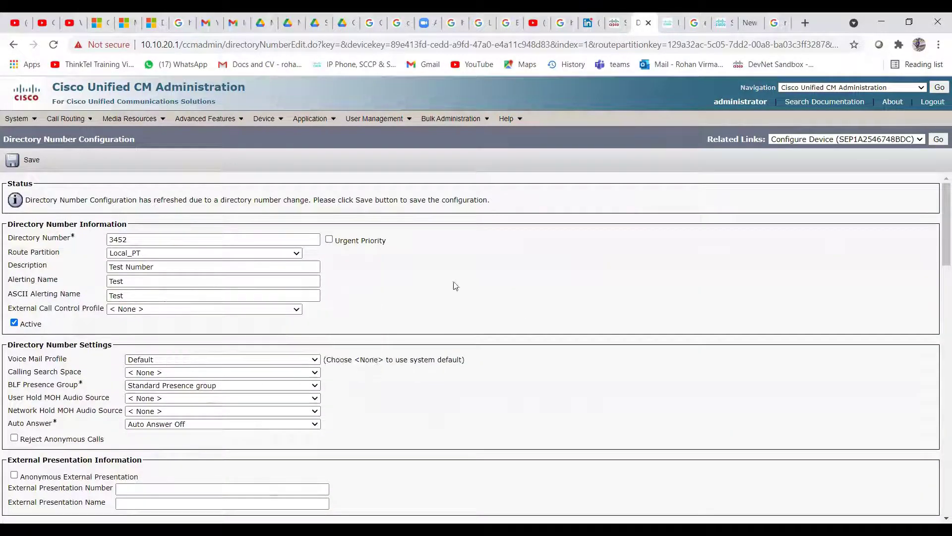
scroll(521, 298, "down", 15)
scroll(201, 347, "down", 6)
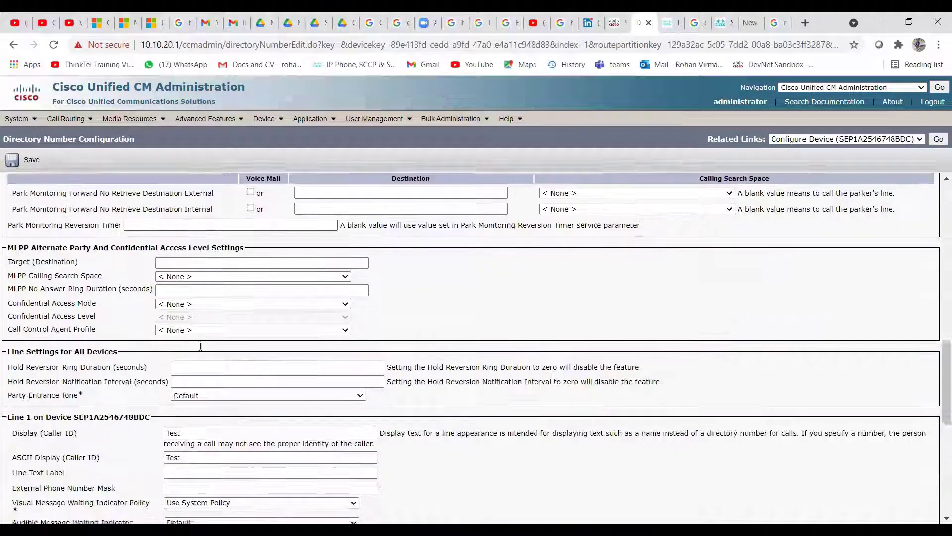
left_click(179, 291)
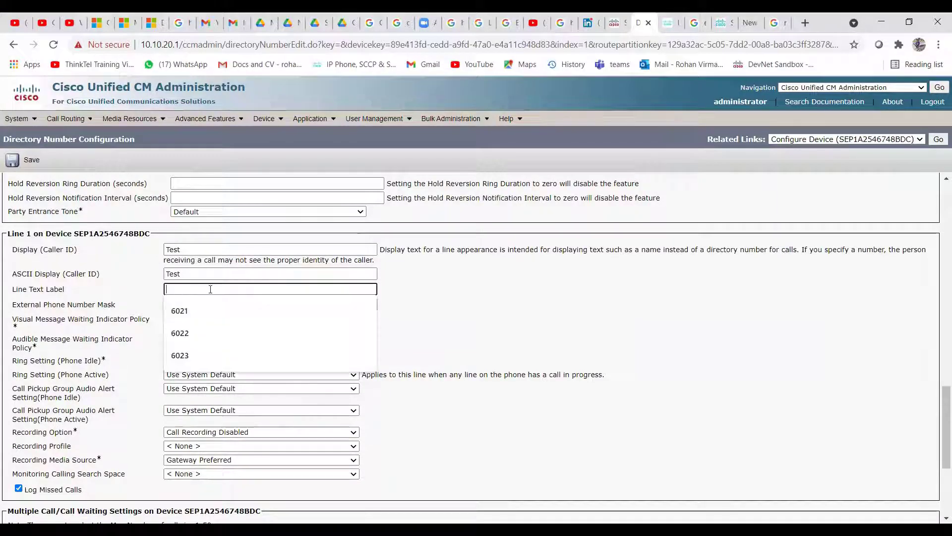
type("3452")
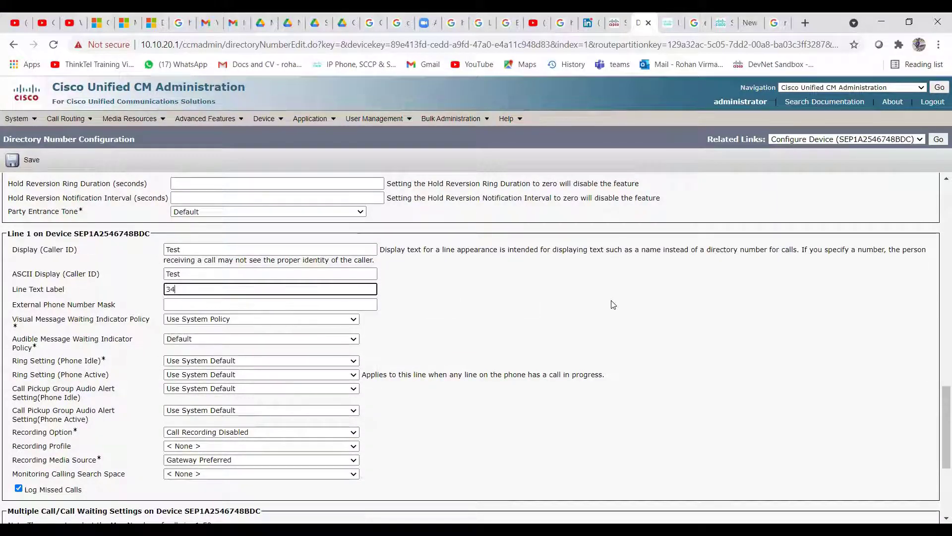
left_click(221, 304)
left_click(500, 307)
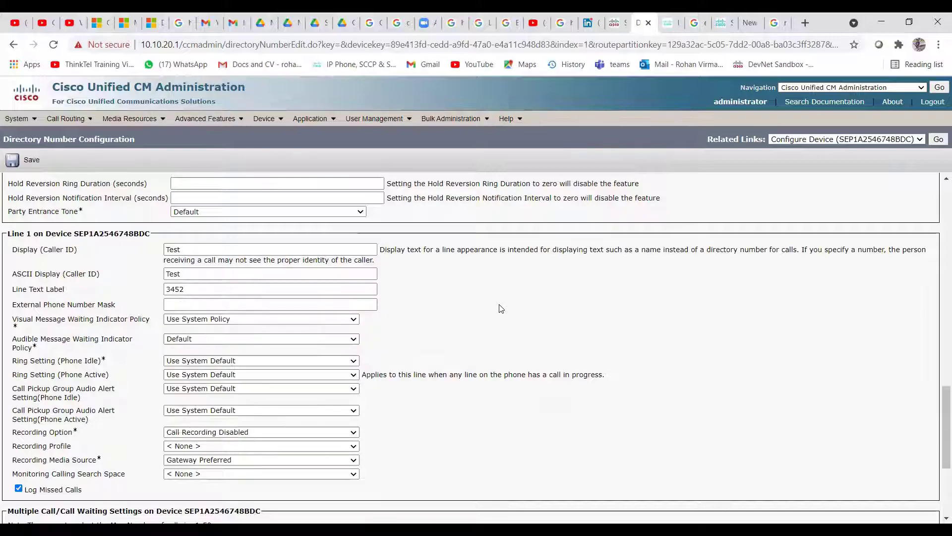
Enter Line 1's external phone number mask, ending with the trailing digits replaced so it reads +1234567XXXX
left_click(358, 304)
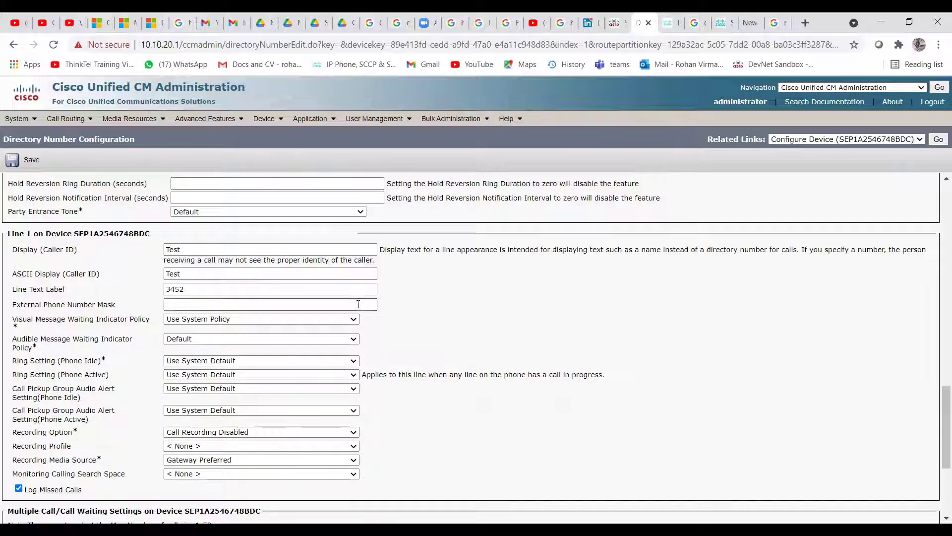
type("+12345678")
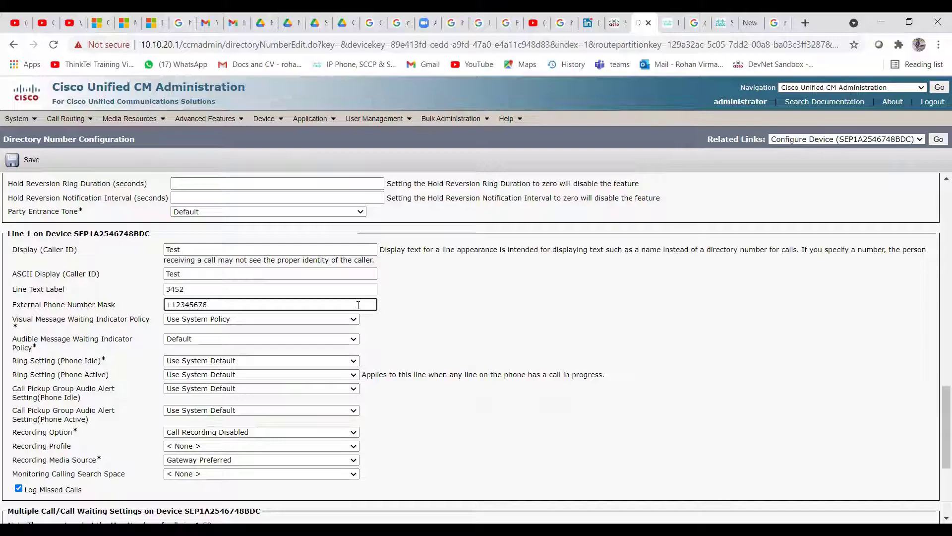
type("67")
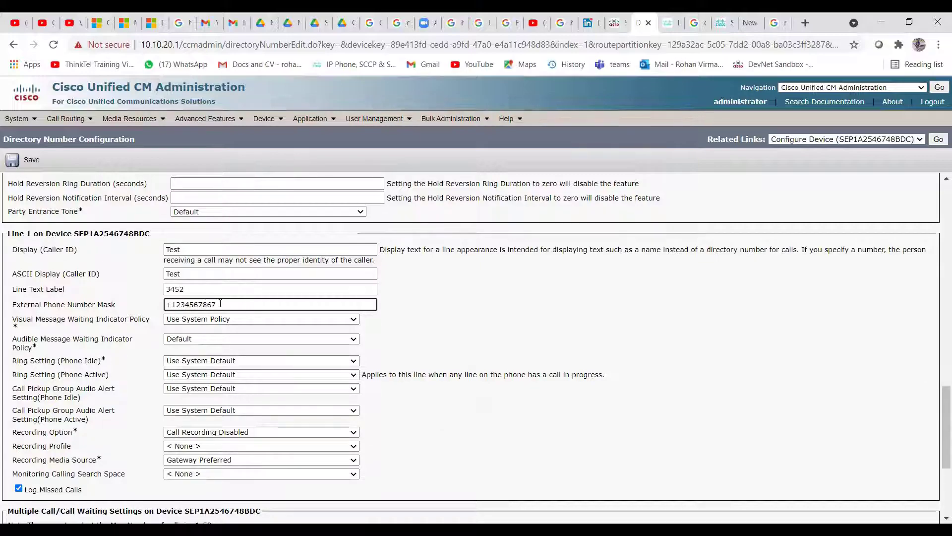
type("9")
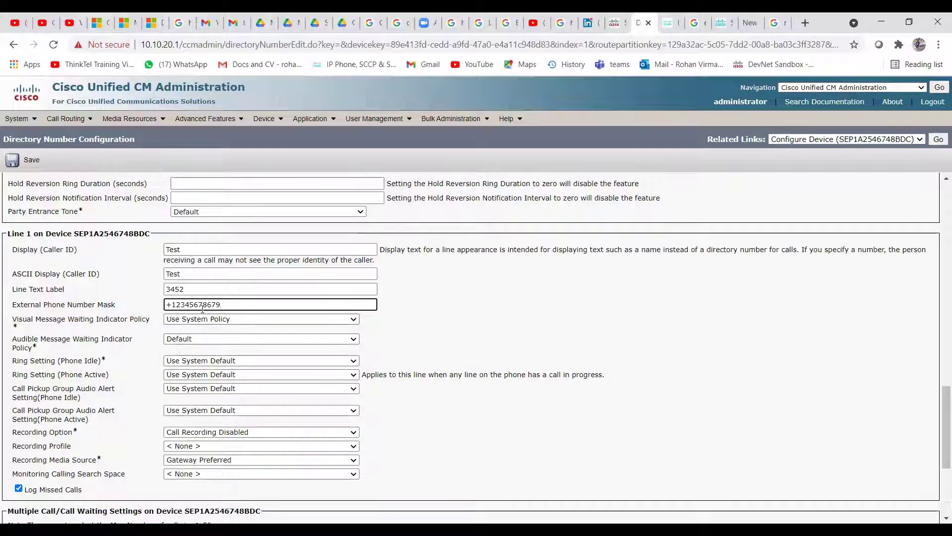
left_click_drag(204, 304, 227, 304)
type("XX")
type("34")
type("XX")
Save the directory number 3452 settings from the bottom of the page, getting Add successful
scroll(253, 414, "down", 3)
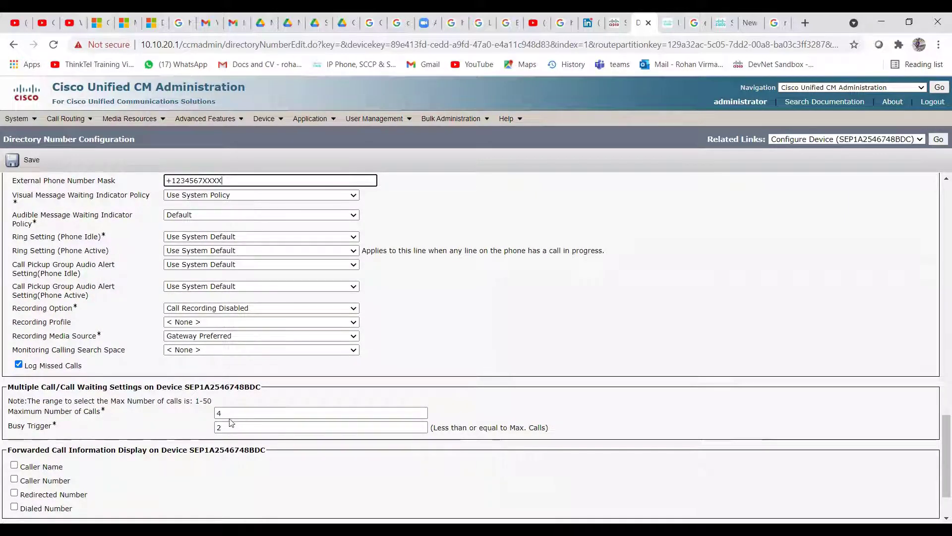
scroll(255, 421, "down", 2)
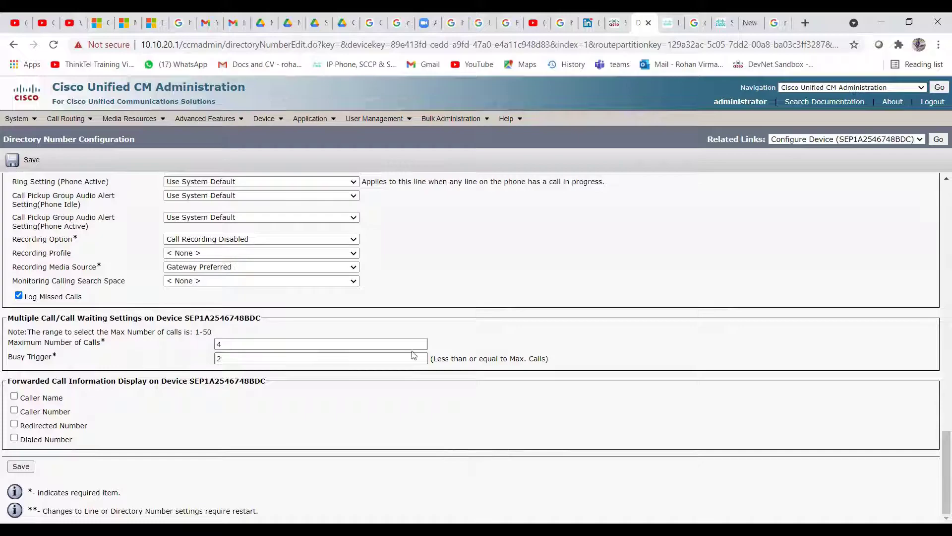
left_click(21, 467)
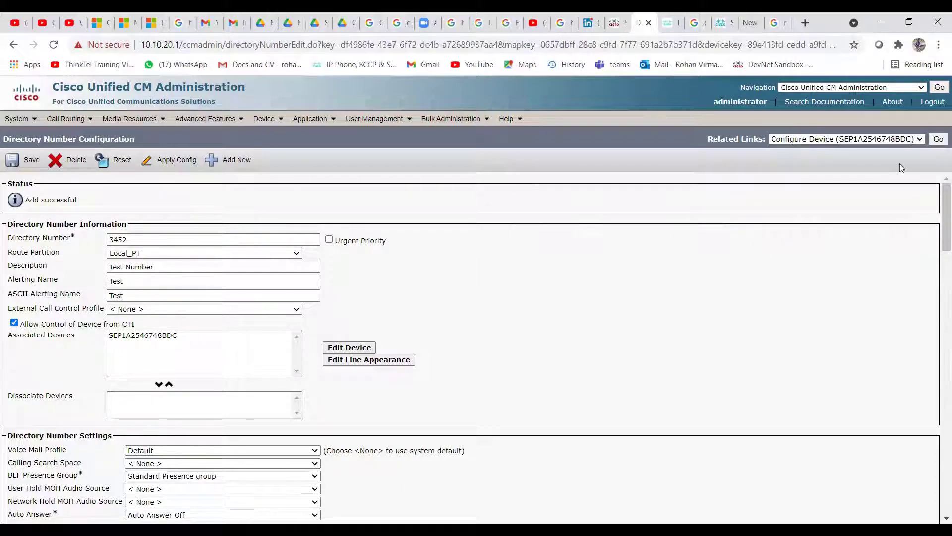
Go to the Phone Configuration of SEP1A2546748BDC and check Line 1 shows 3452 in Local_PT
left_click(938, 142)
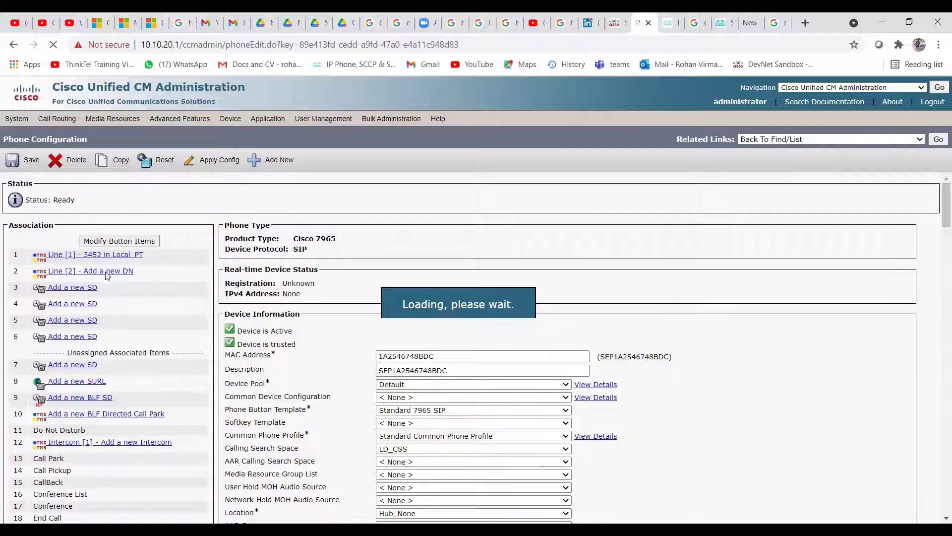
scroll(141, 274, "down", 1)
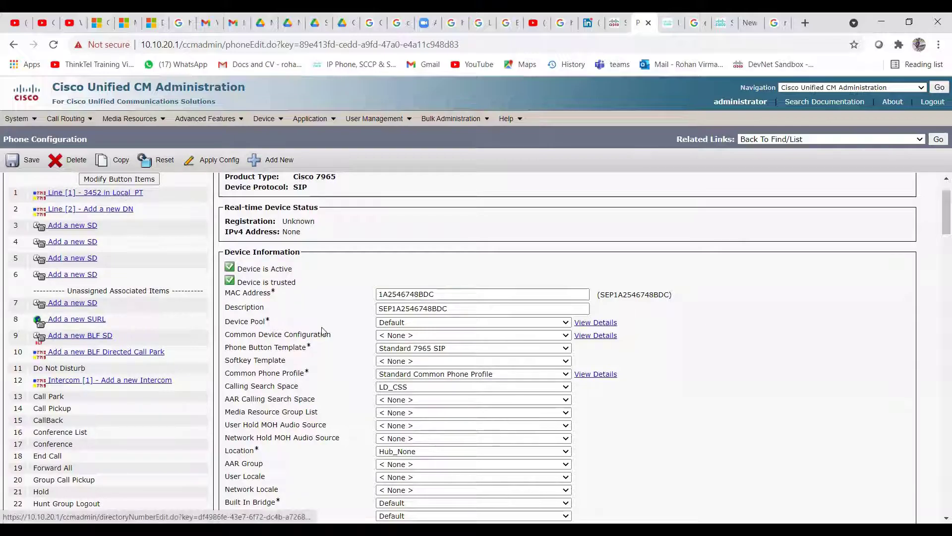
scroll(349, 356, "down", 7)
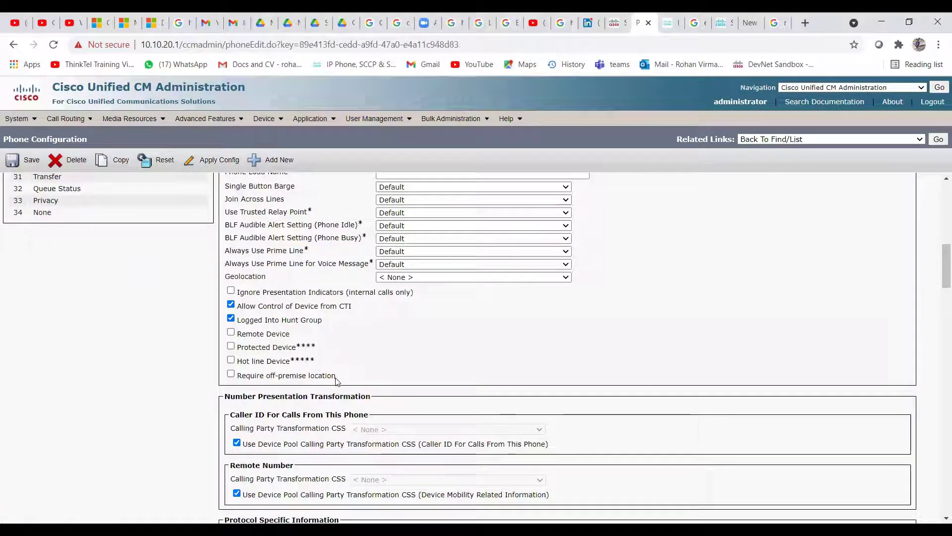
scroll(342, 356, "up", 6)
scroll(337, 381, "up", 2)
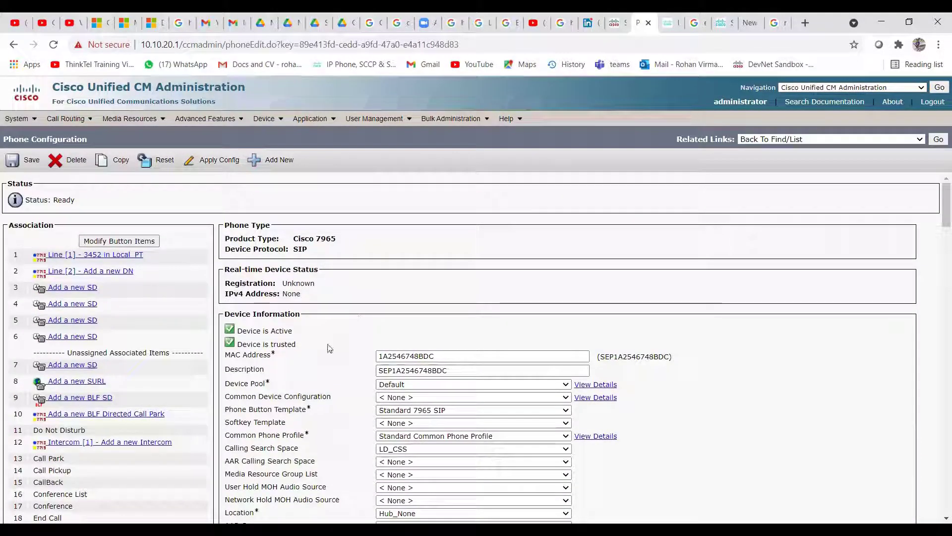
Set Line 1 (3452) calling search space to Local CSS and save it
left_click(127, 256)
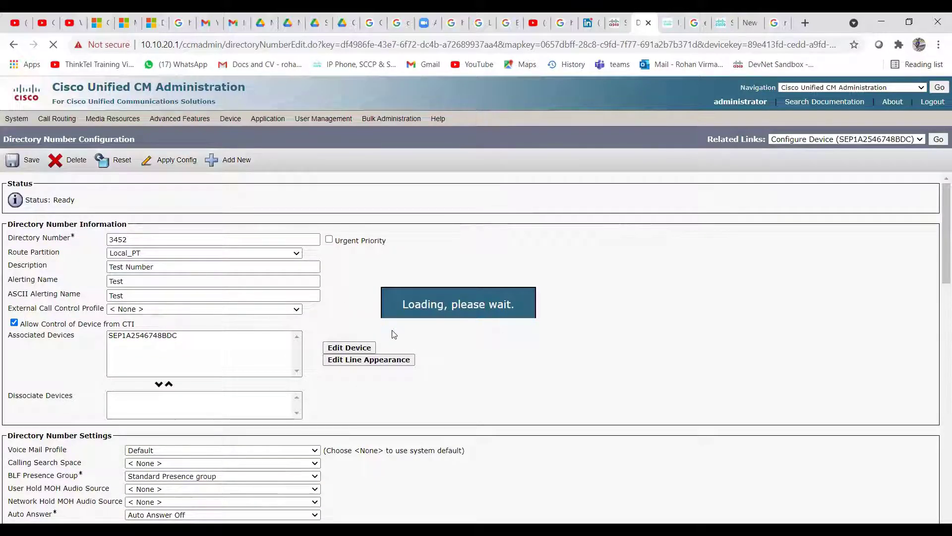
scroll(465, 388, "down", 1)
scroll(465, 388, "down", 1)
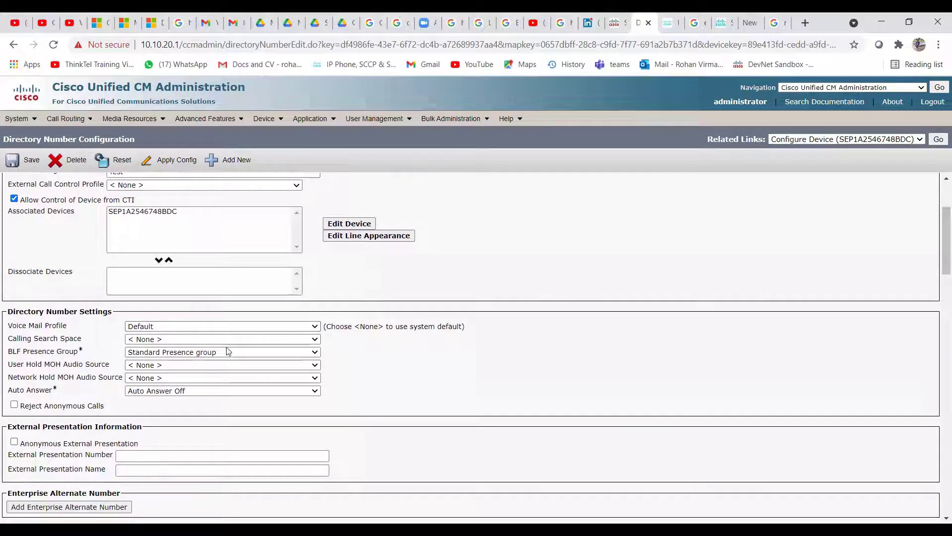
left_click(270, 340)
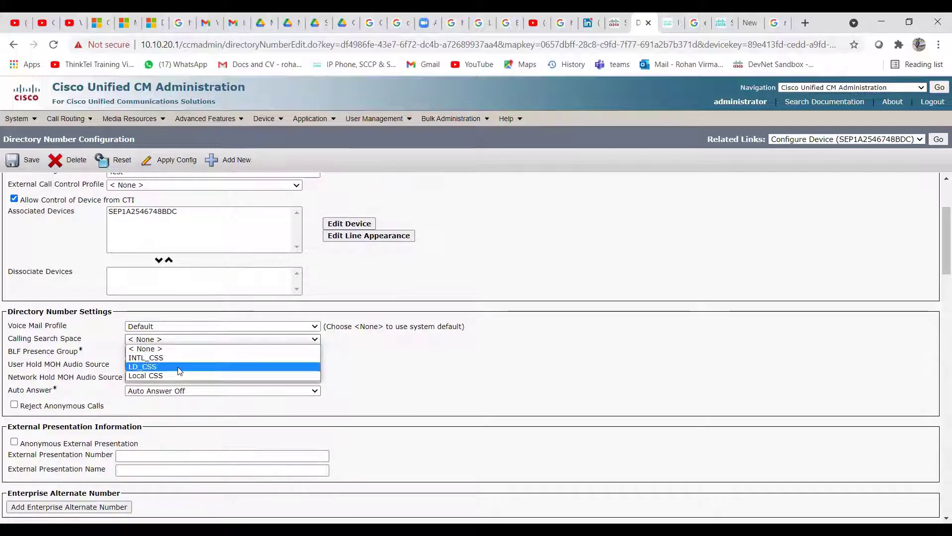
left_click(177, 375)
scroll(158, 306, "up", 2)
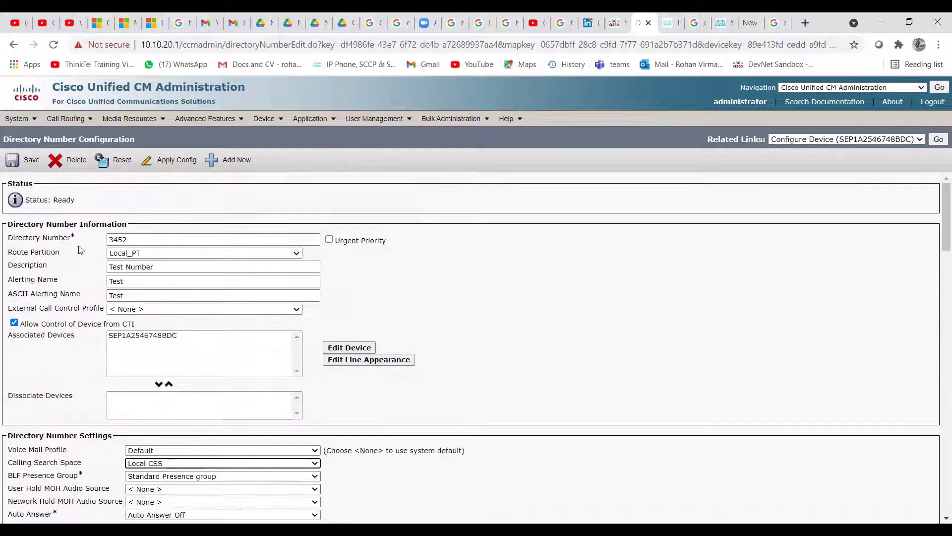
left_click(28, 162)
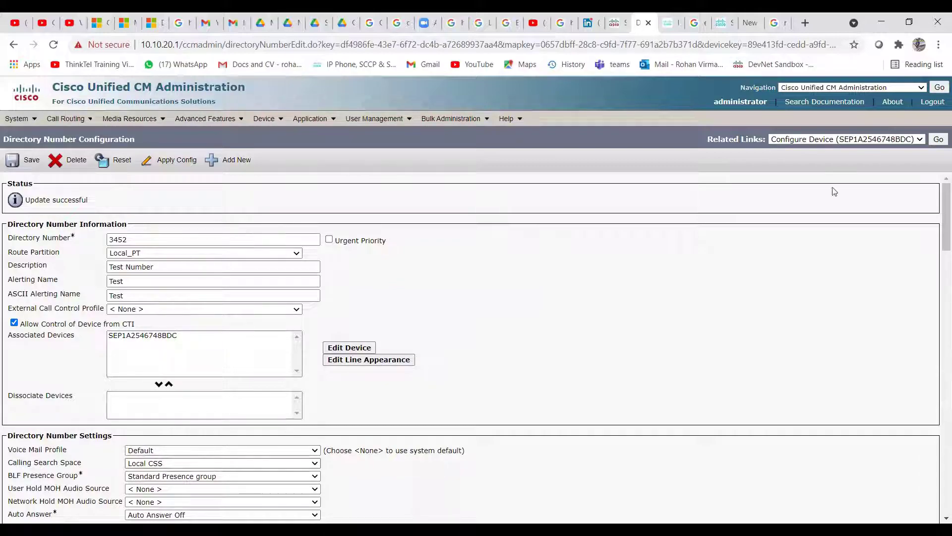
Return to SEP1A2546748BDC's Phone Configuration, leaving the phone's calling search space at LD_CSS
left_click(937, 141)
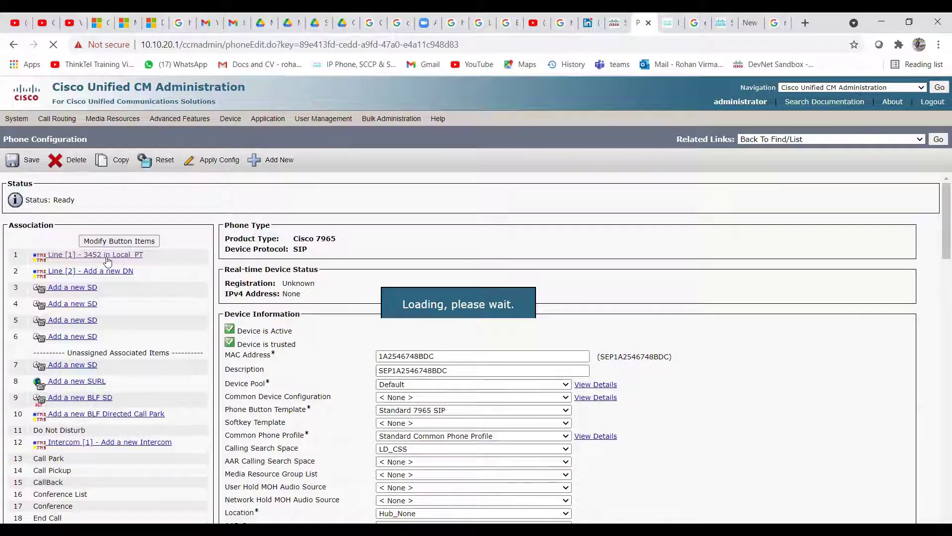
left_click(430, 454)
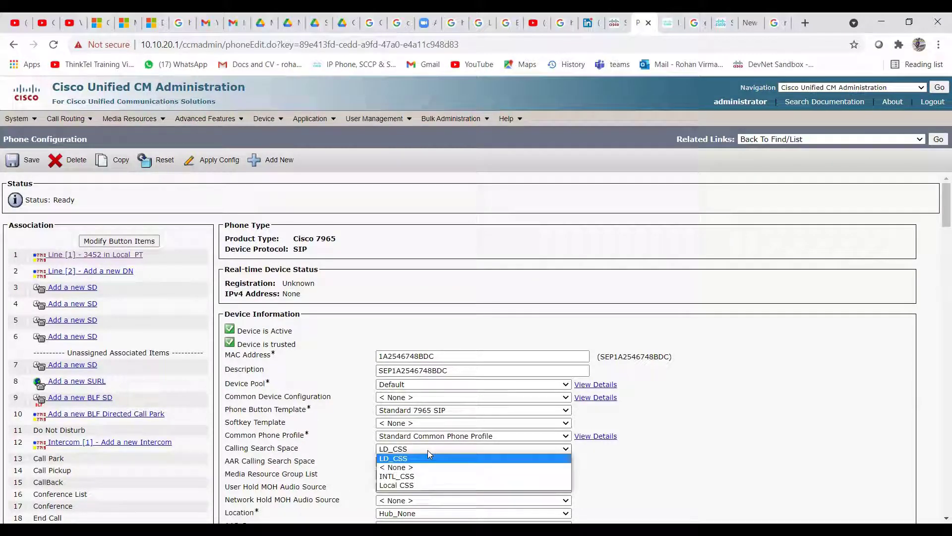
left_click(729, 418)
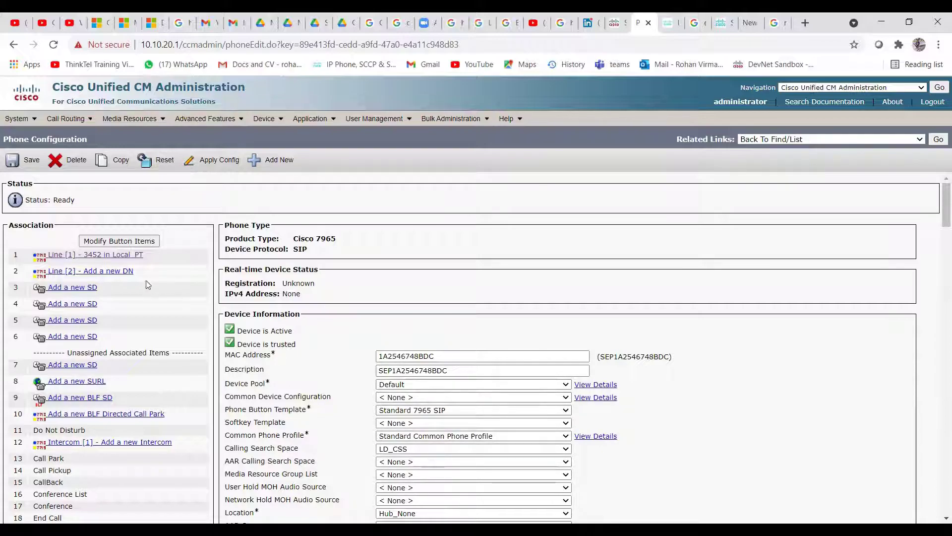
Open Line 1 (3452 in Local_PT) and verify its calling search space is still Local CSS
left_click(127, 260)
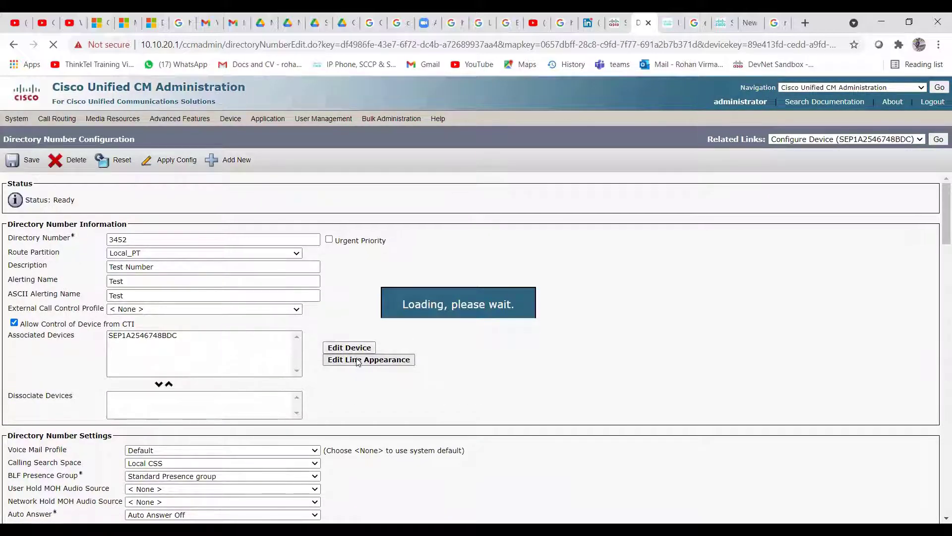
scroll(187, 341, "down", 2)
left_click(188, 340)
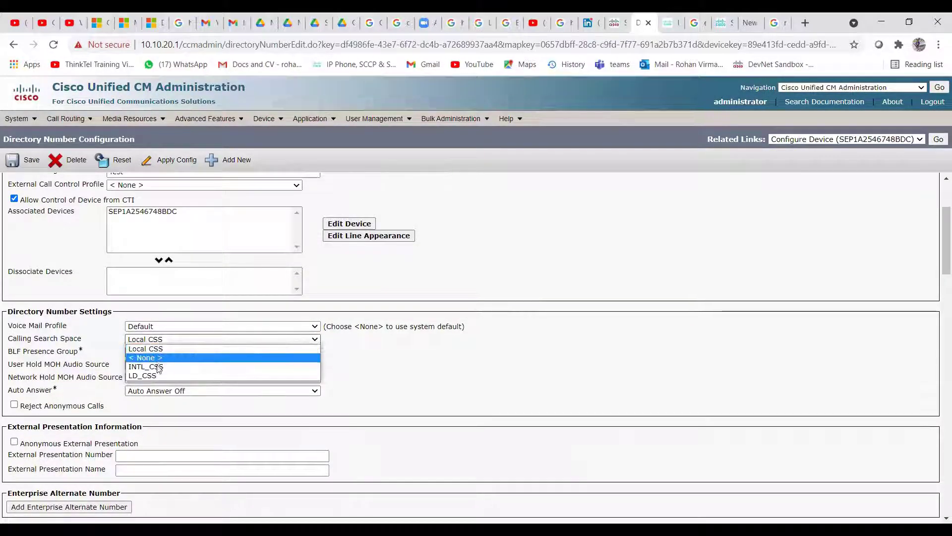
left_click(481, 350)
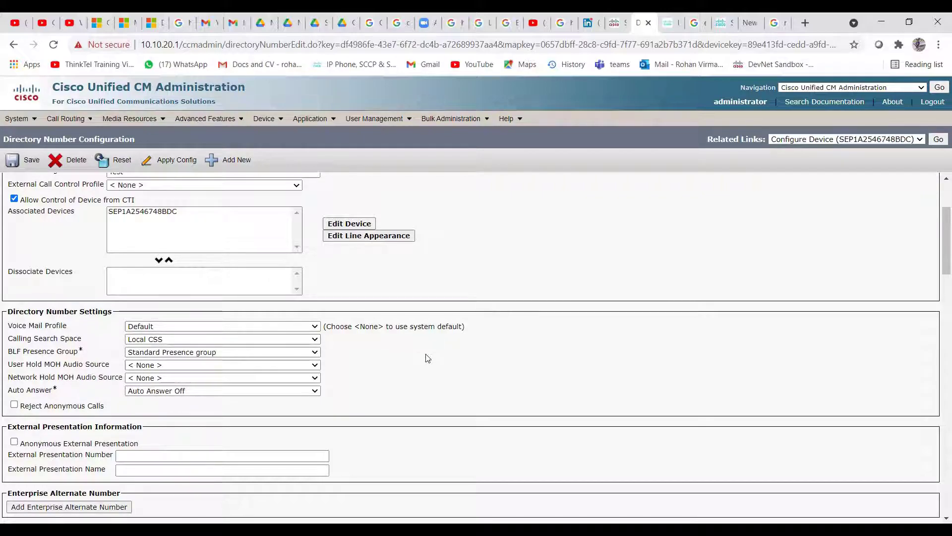
left_click(248, 343)
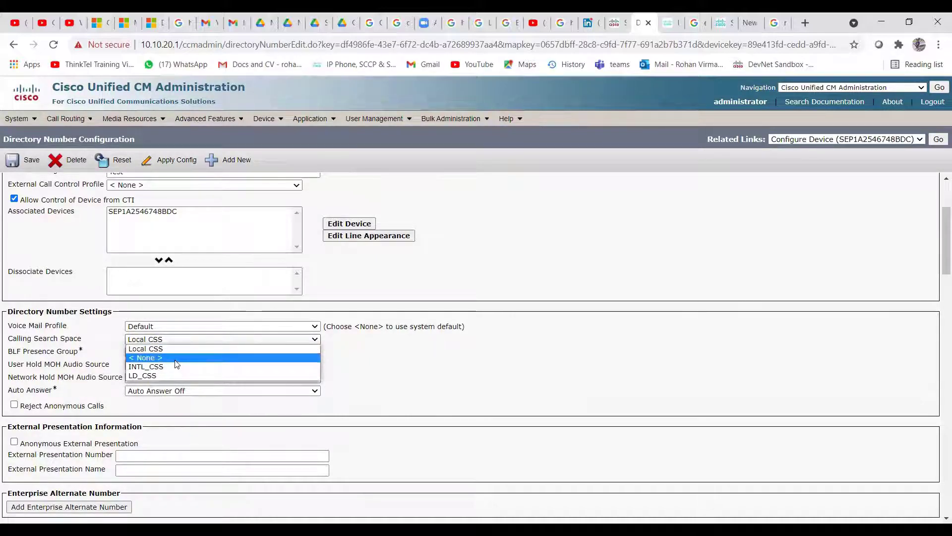
left_click(415, 370)
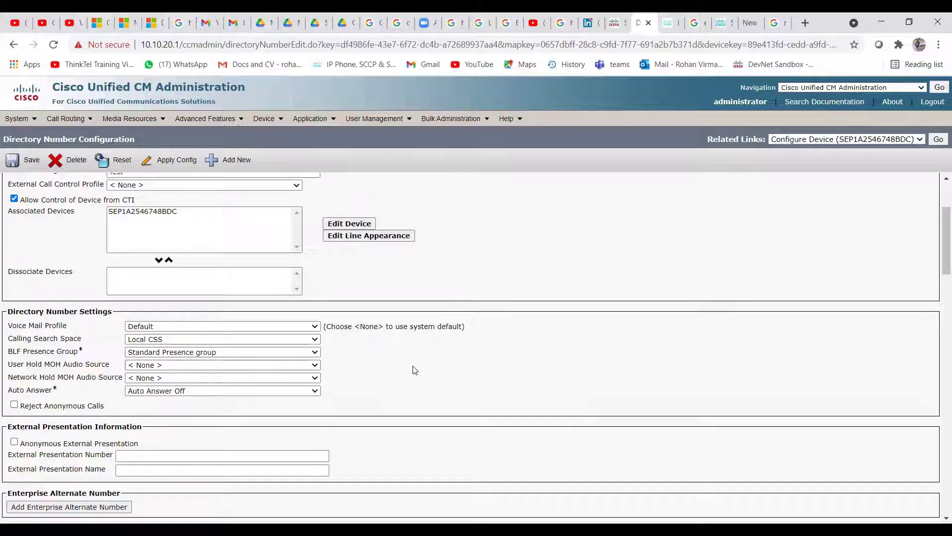
scroll(415, 370, "up", 3)
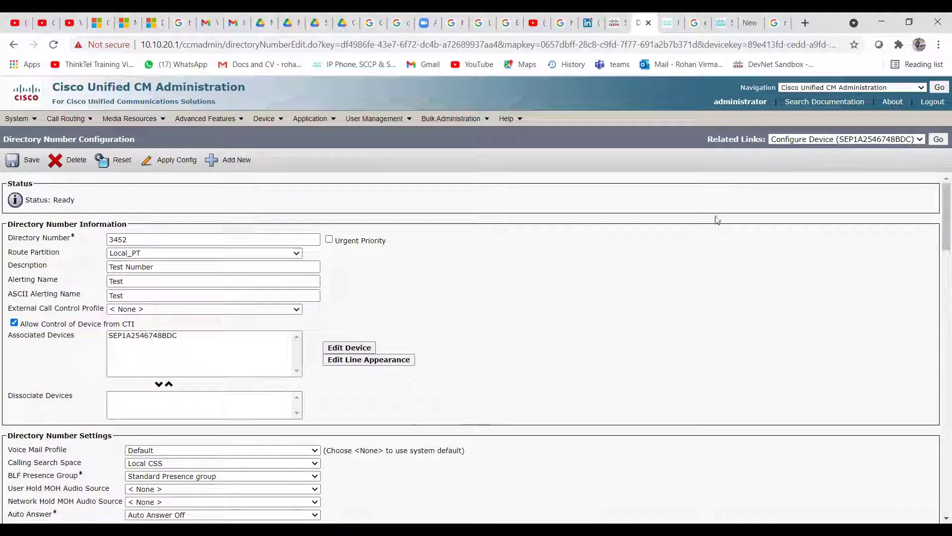
Return to the SEP1A2546748BDC Phone Configuration page and log out of the administration site
left_click(938, 141)
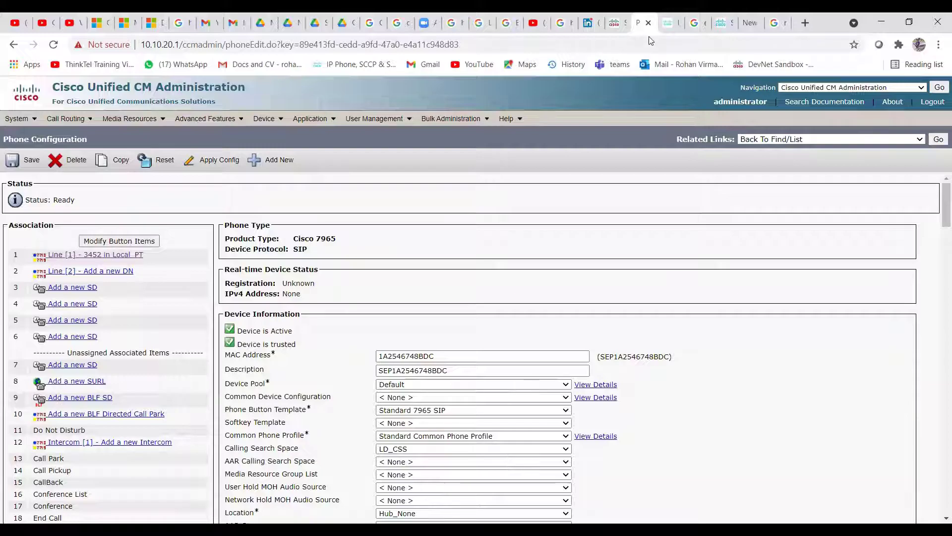
left_click(933, 102)
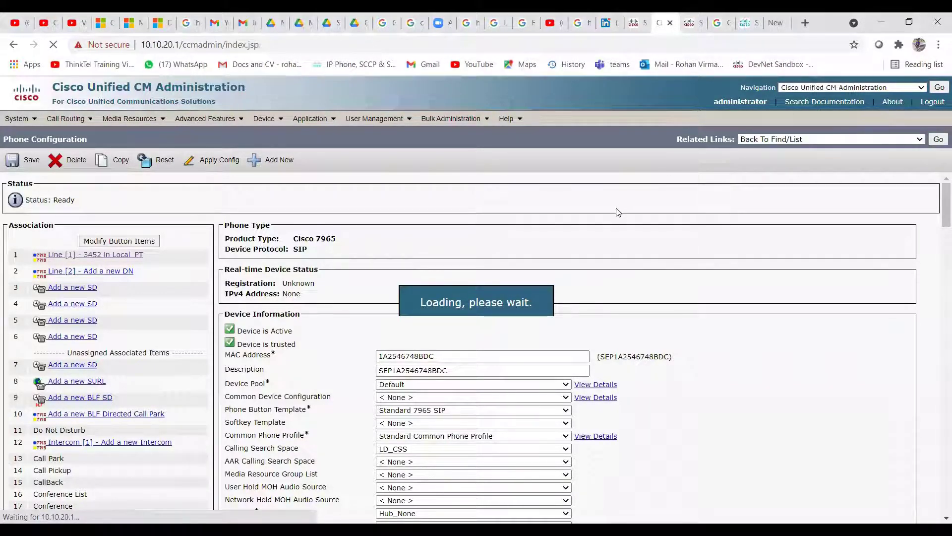